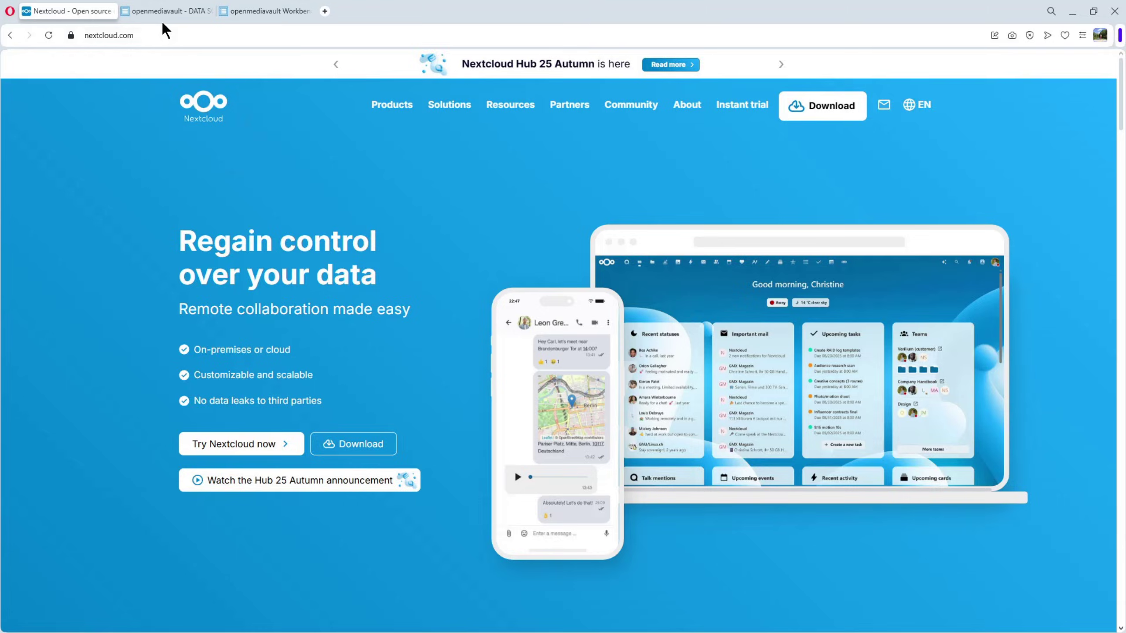
- Switch from the openmediavault.org tab to the openmediavault Workbench login page at 192.168.129.8
{"action": "left_click", "coordinate": [170, 12]}
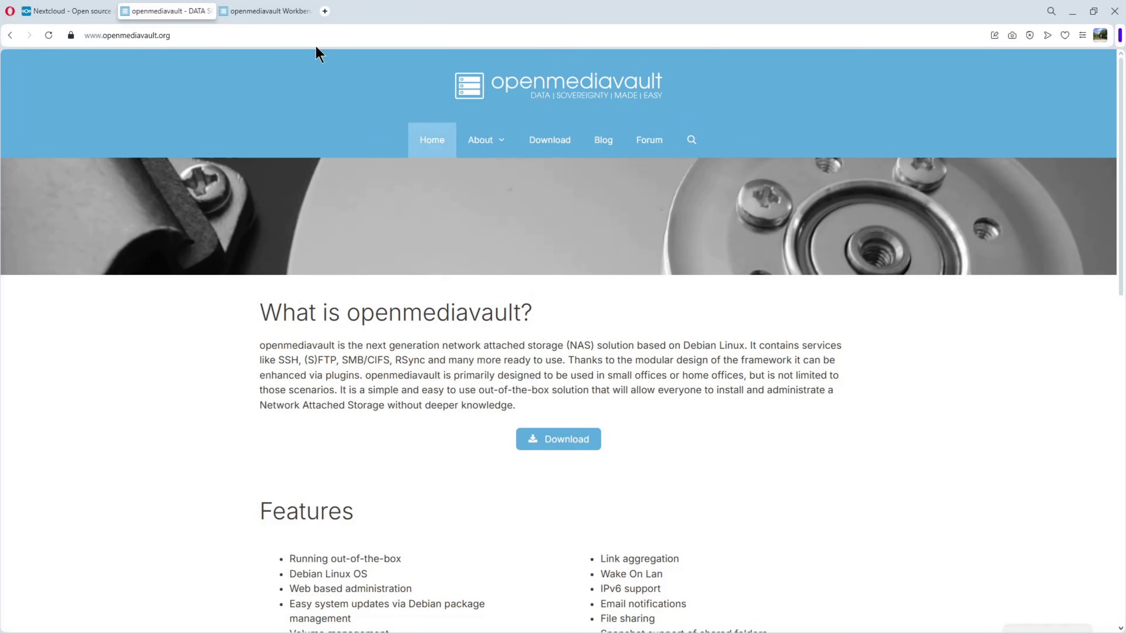
{"action": "left_click", "coordinate": [277, 10]}
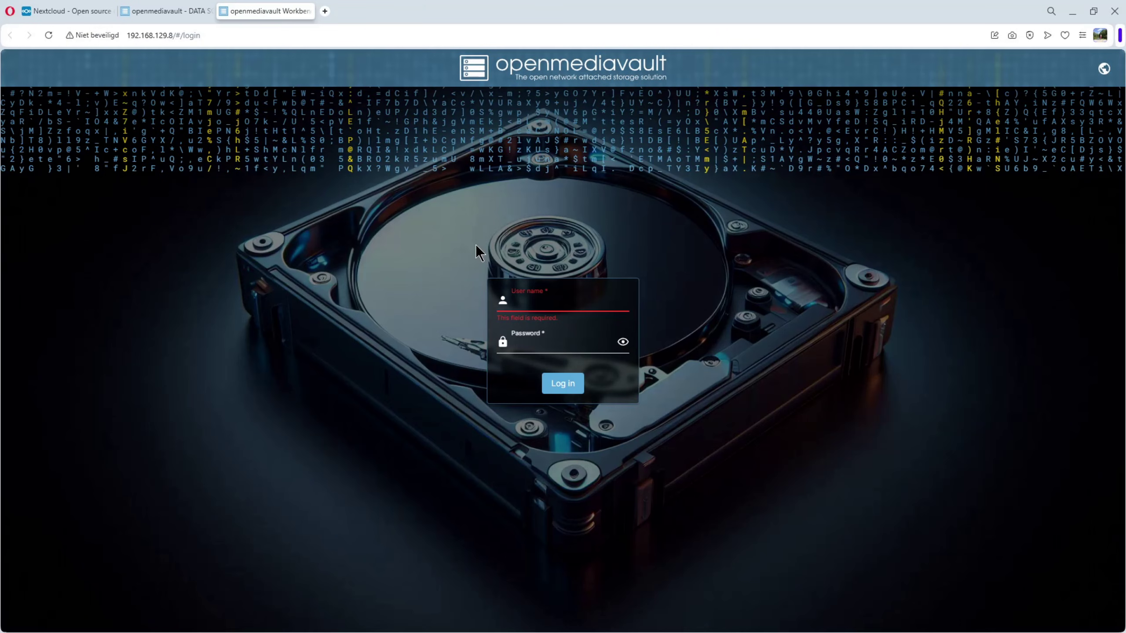
- Sign in to openmediavault with the administrator user name and password
{"action": "type", "text": "a"}
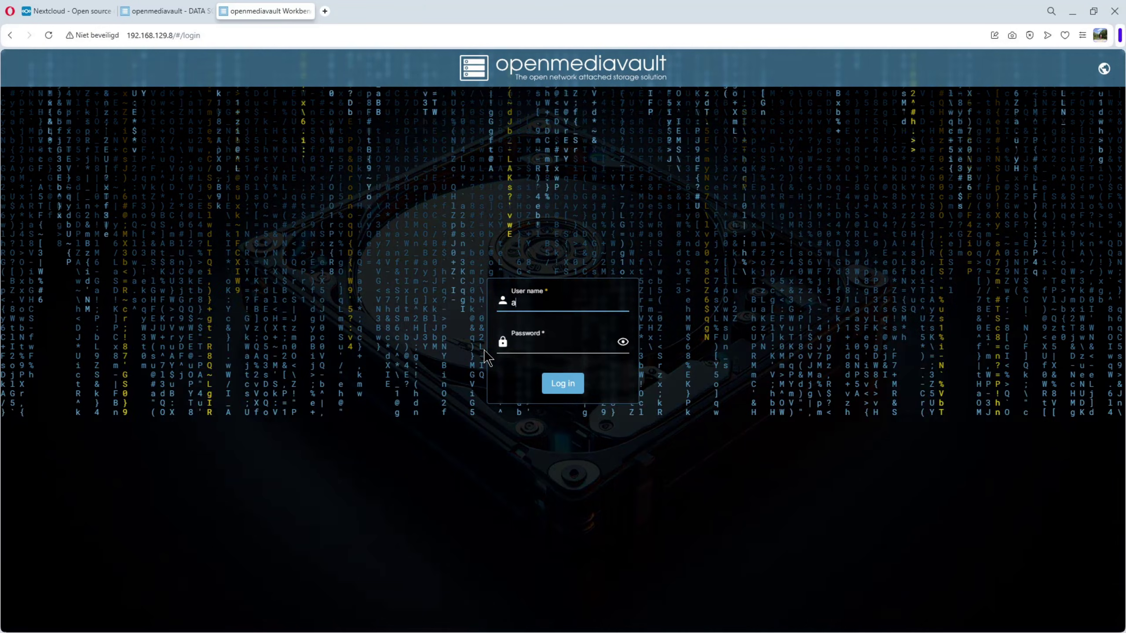
{"action": "type", "text": "dmin"}
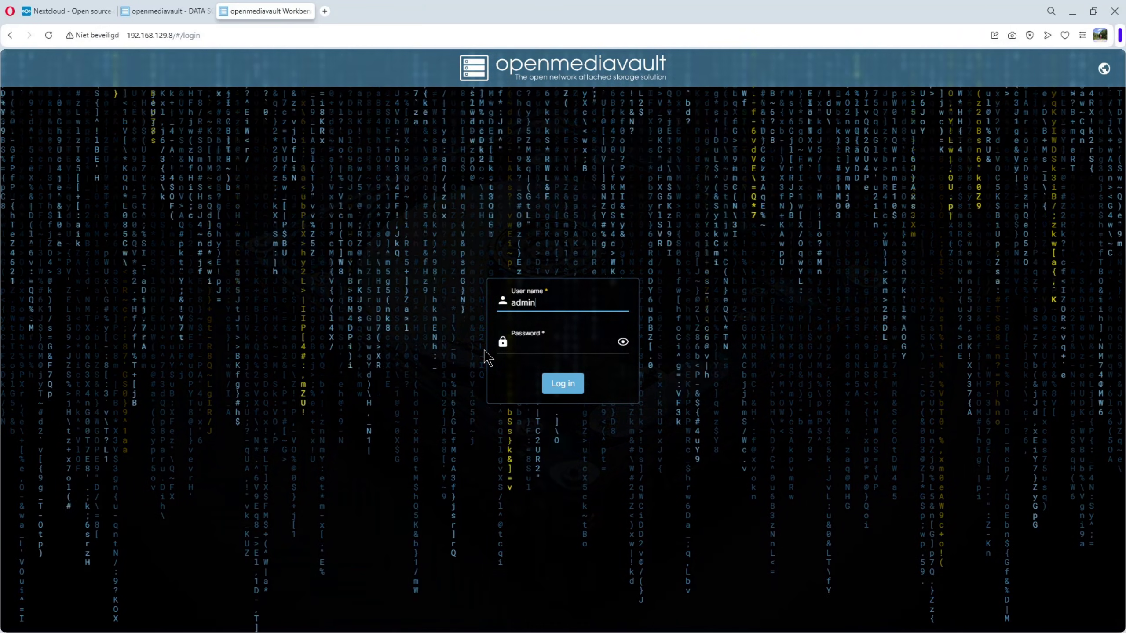
{"action": "left_click", "coordinate": [538, 342]}
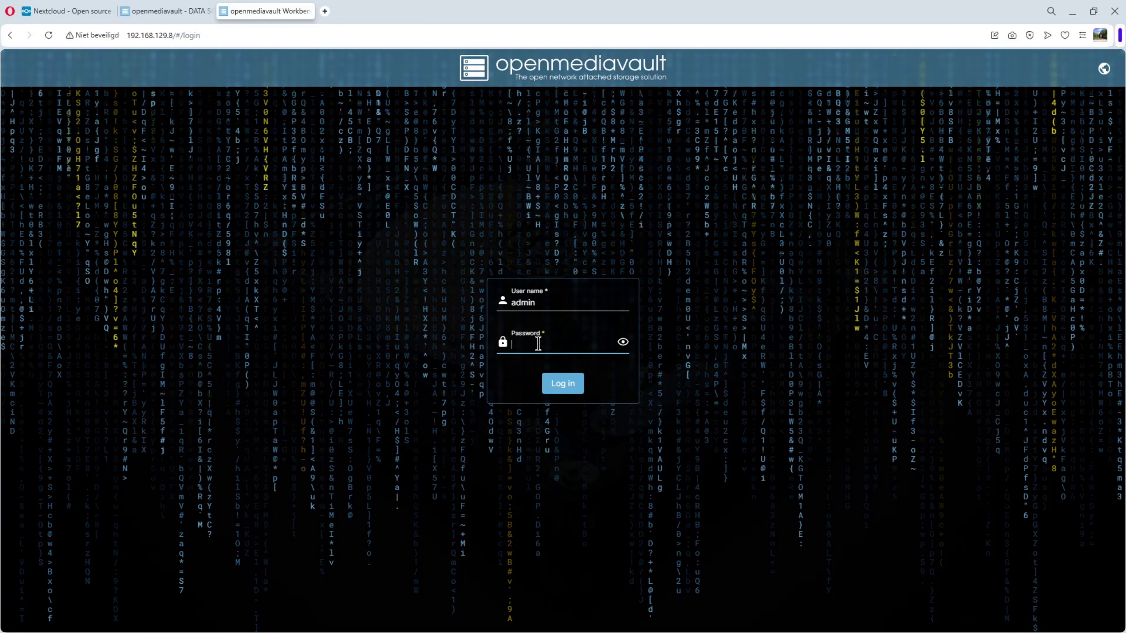
{"action": "type", "text": "open"}
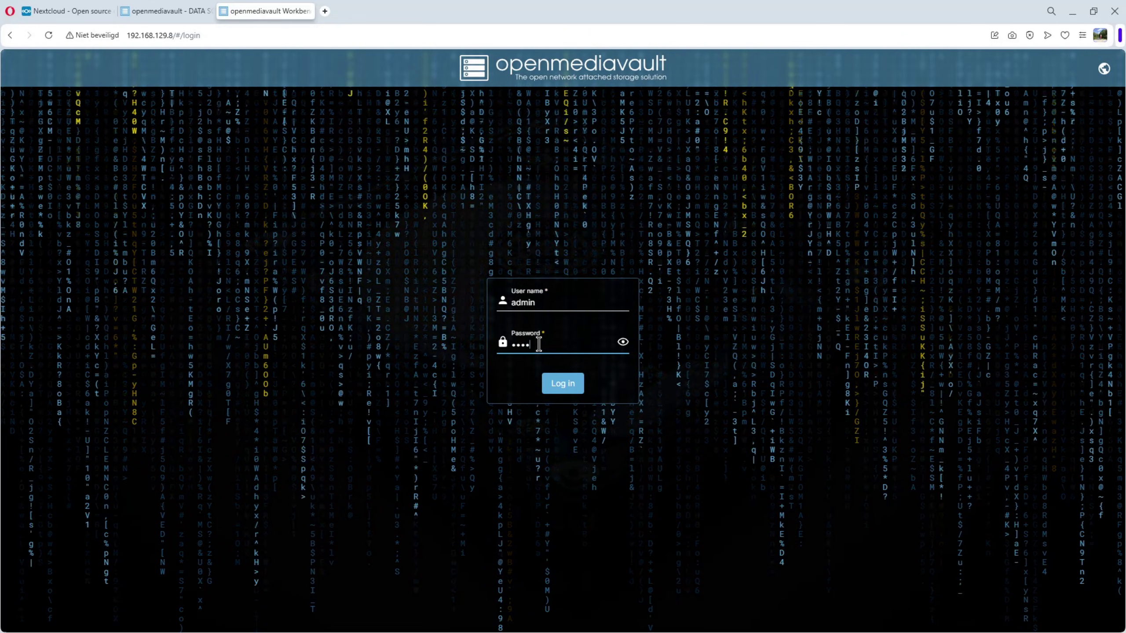
{"action": "type", "text": "mediava"}
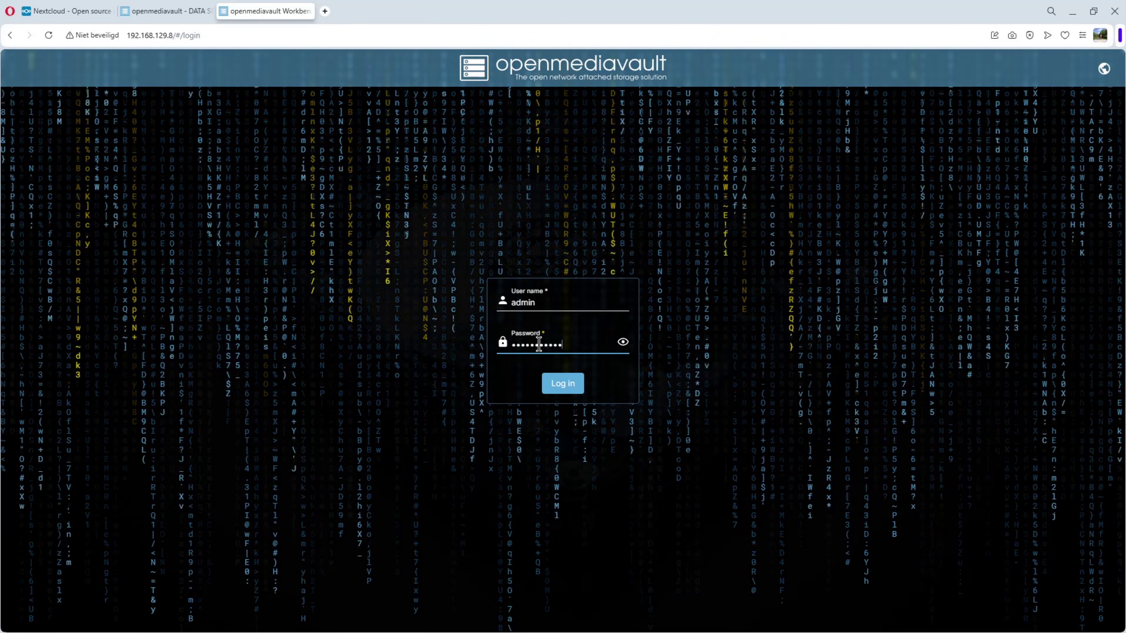
{"action": "type", "text": "ult"}
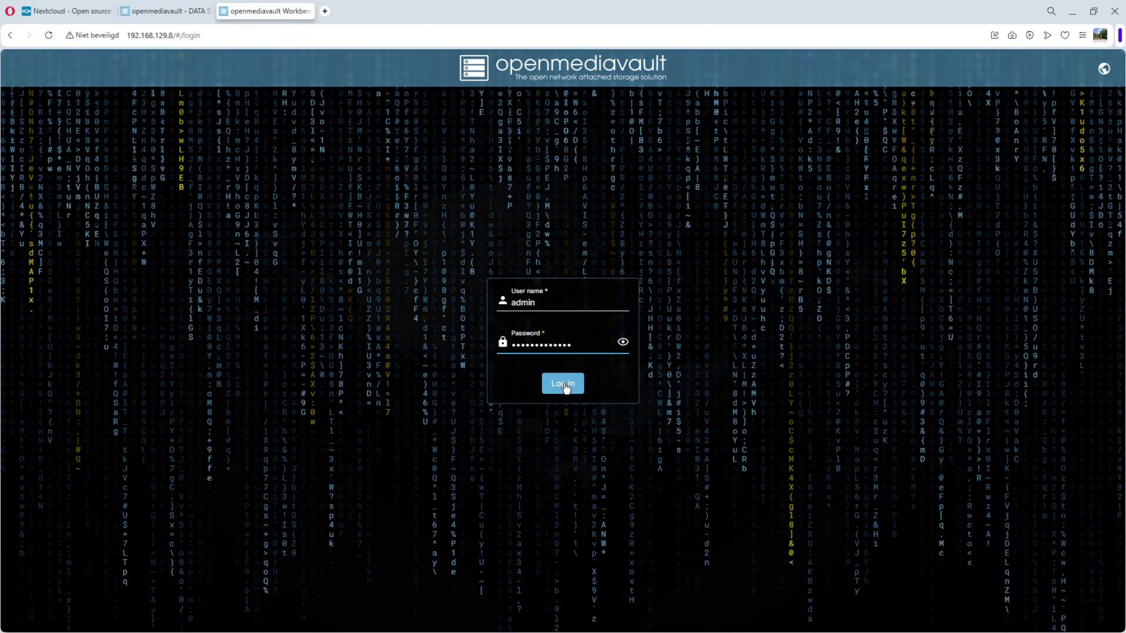
{"action": "left_click", "coordinate": [564, 384]}
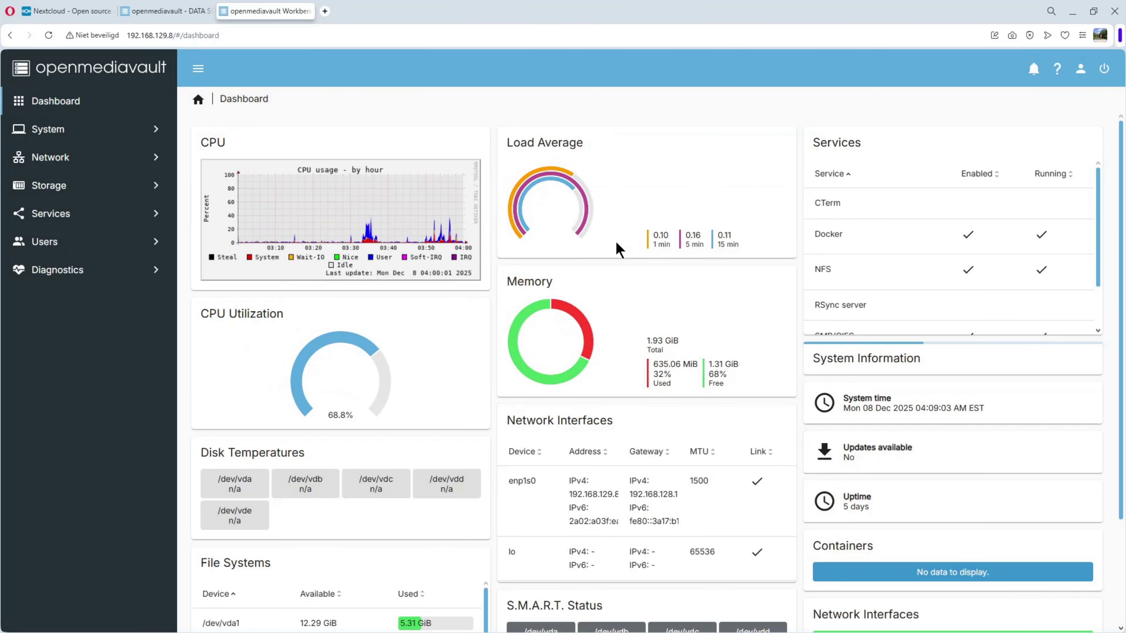
{"action": "left_click", "coordinate": [824, 235]}
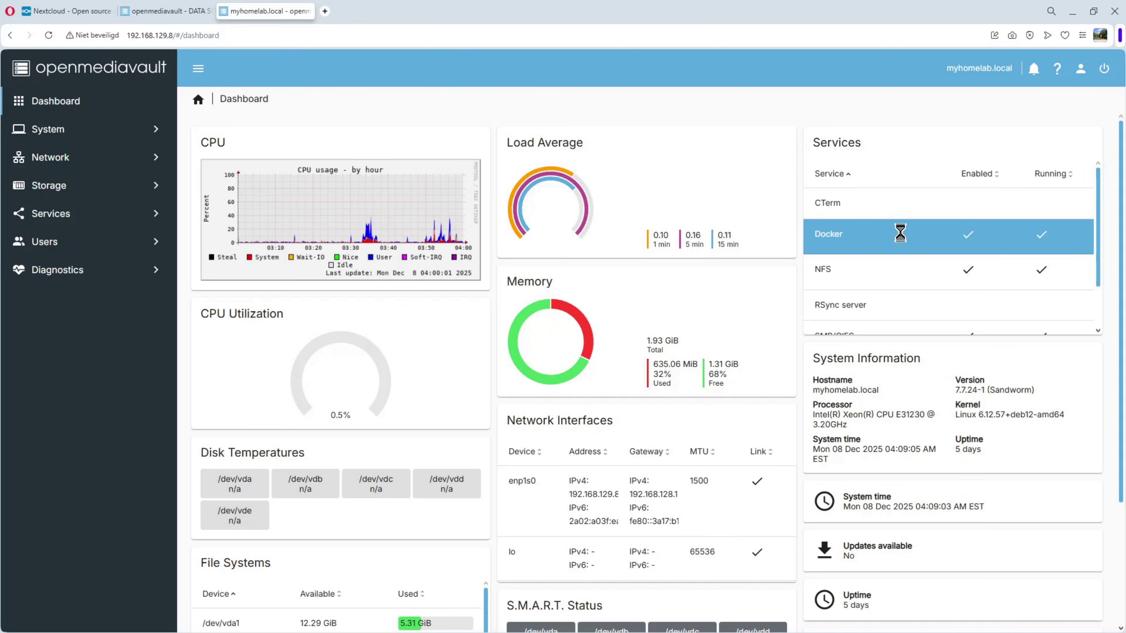
- Navigate to Services > Compose > Files, which lists no compose files yet
{"action": "left_click", "coordinate": [68, 221]}
{"action": "left_click", "coordinate": [82, 275]}
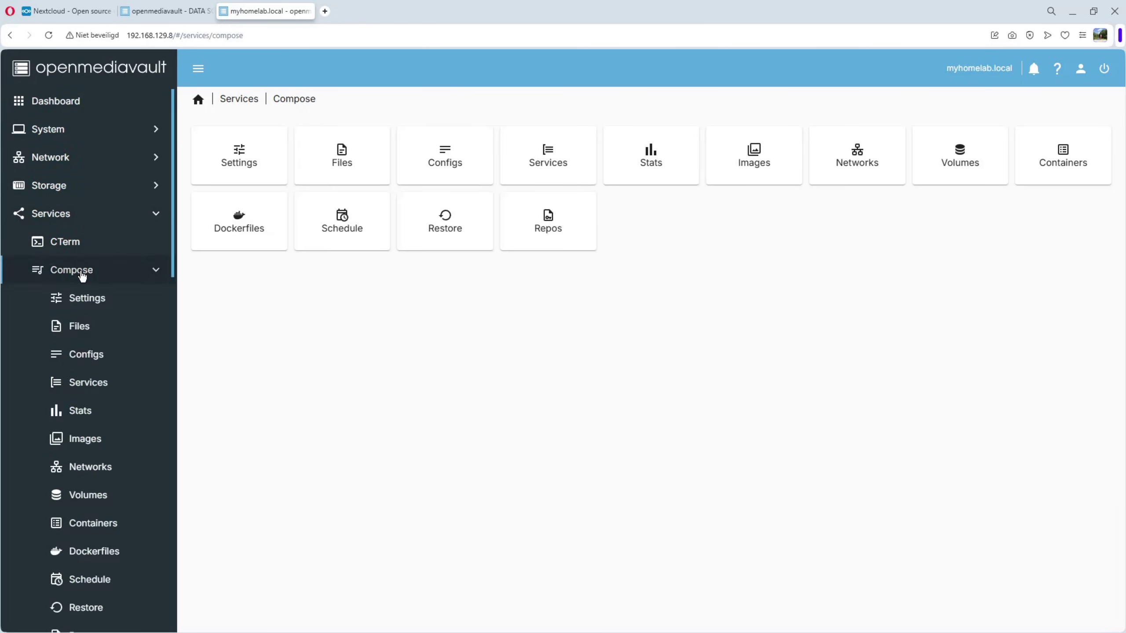
{"action": "left_click", "coordinate": [79, 331]}
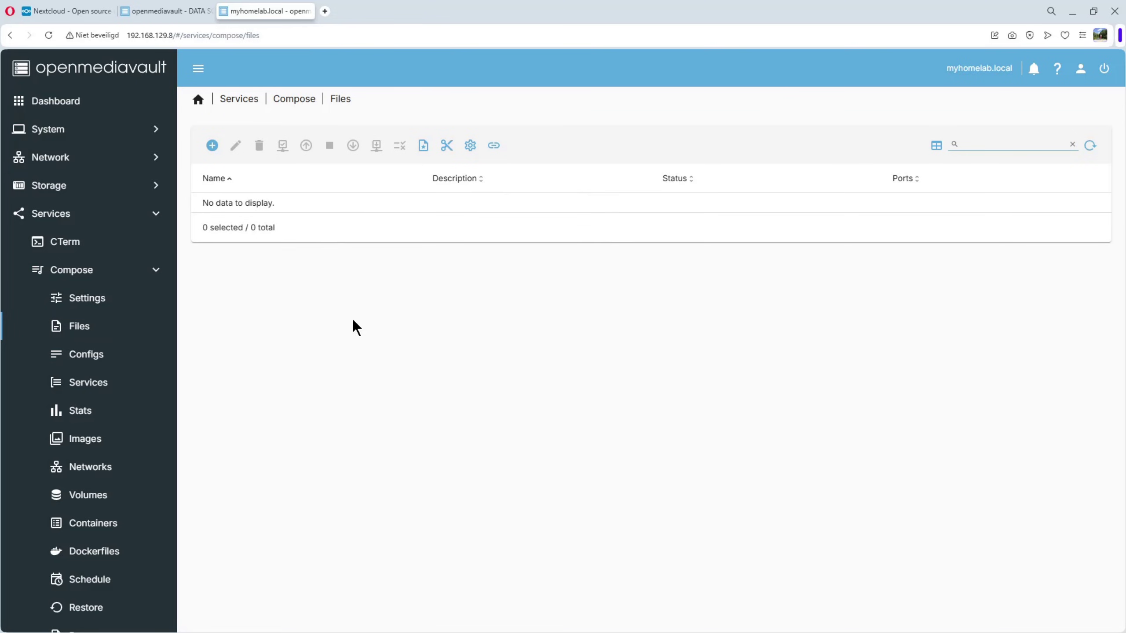
- Search the bundled compose examples for 'nex' and add the nextcloud example
{"action": "left_click", "coordinate": [213, 146]}
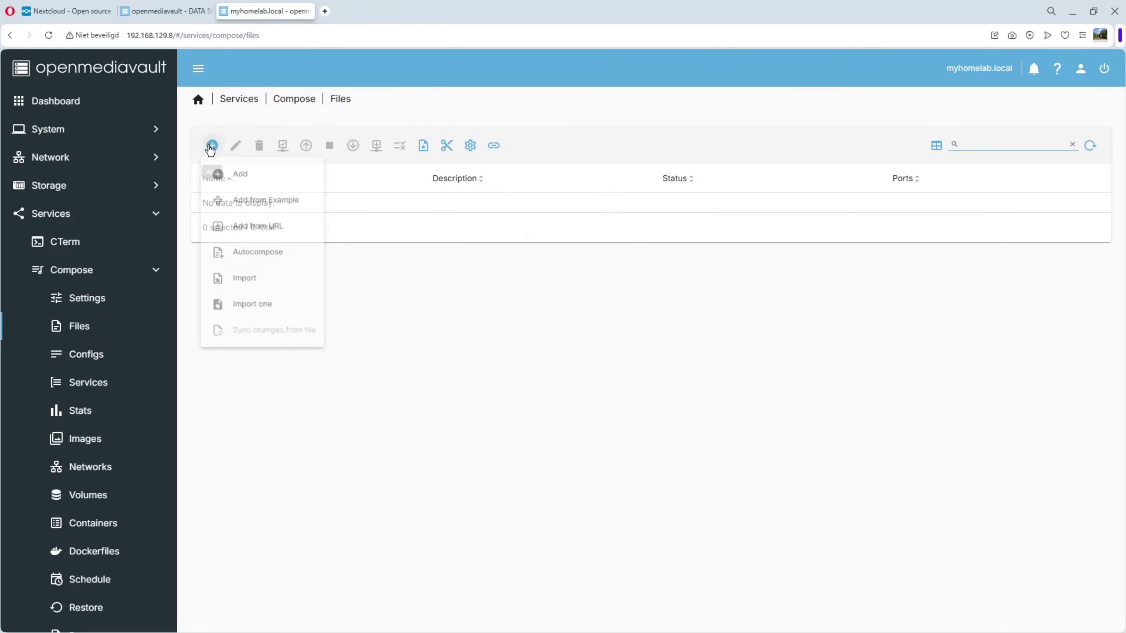
{"action": "left_click", "coordinate": [276, 207]}
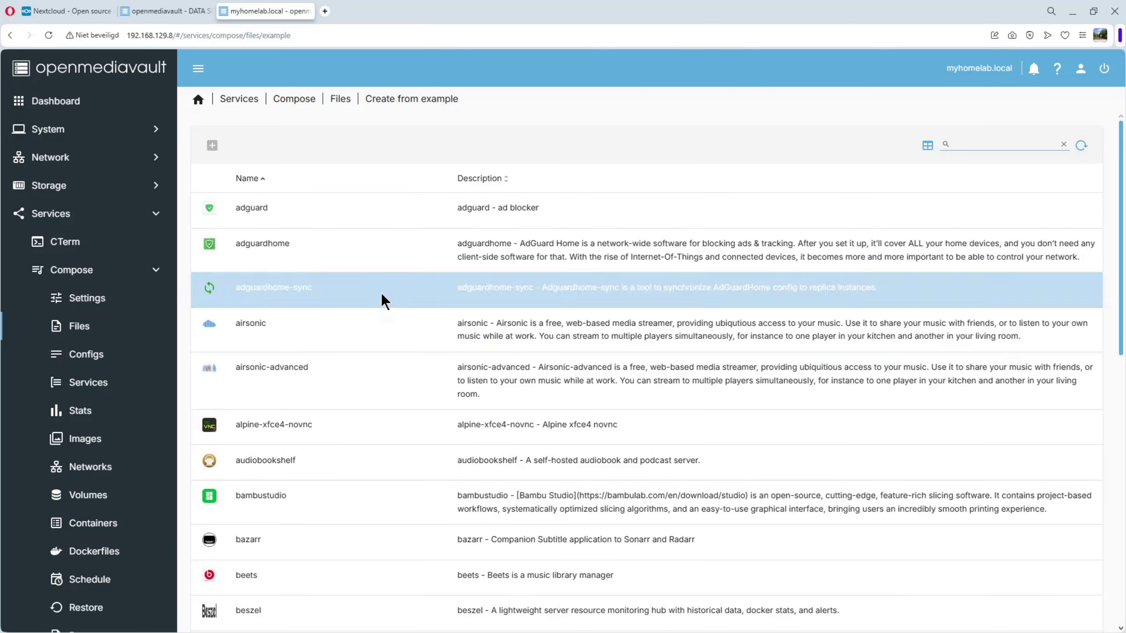
{"action": "left_click", "coordinate": [974, 143]}
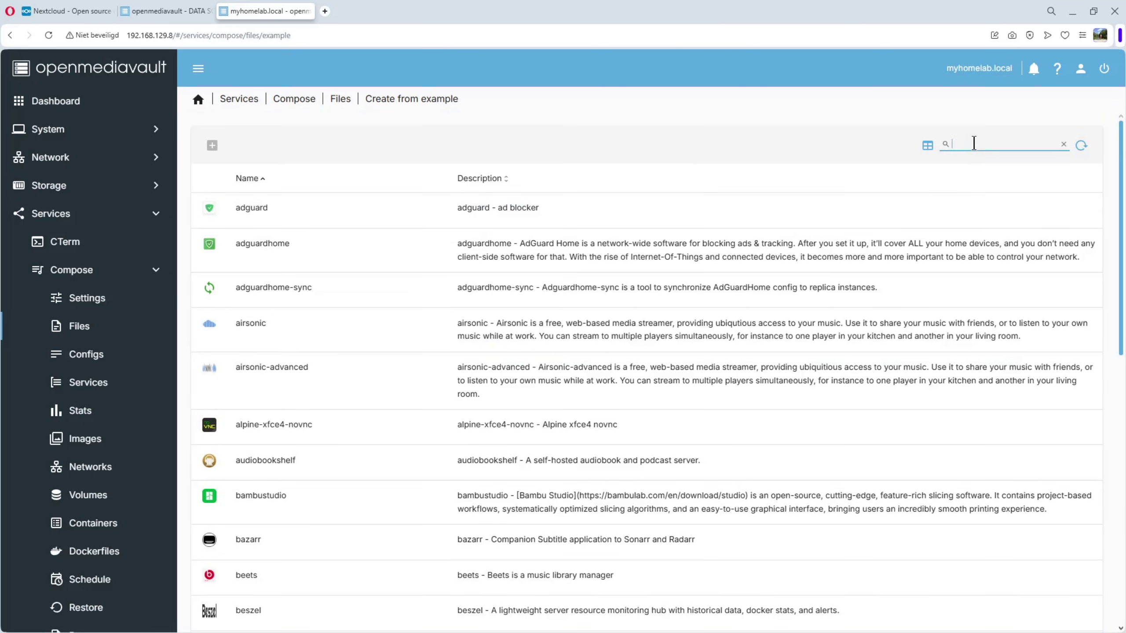
{"action": "type", "text": "next"}
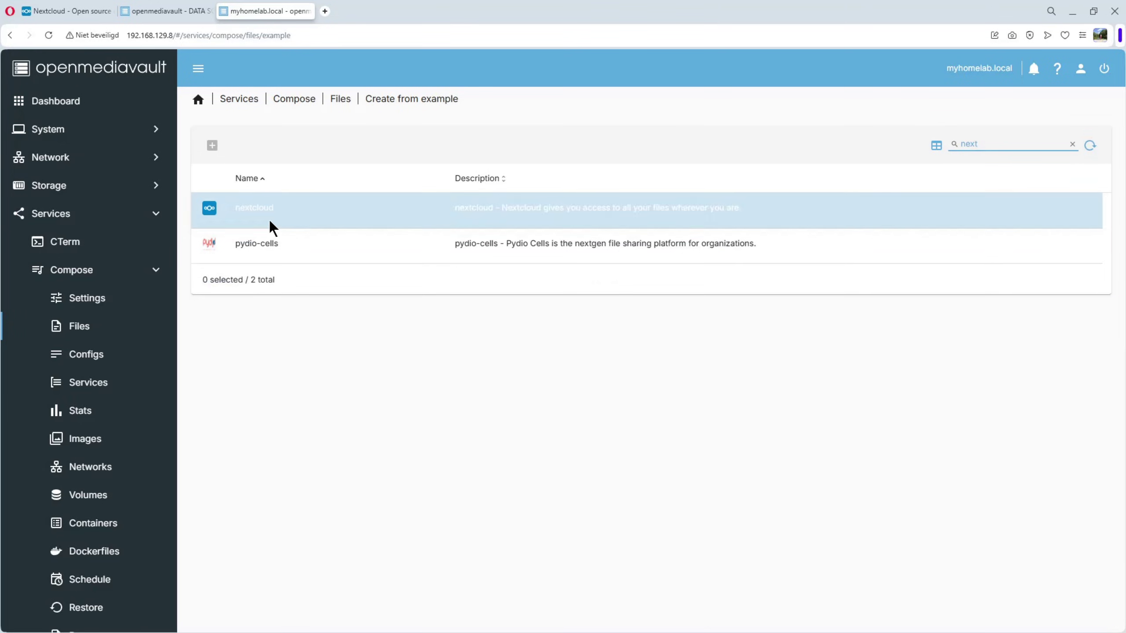
{"action": "left_click", "coordinate": [271, 208]}
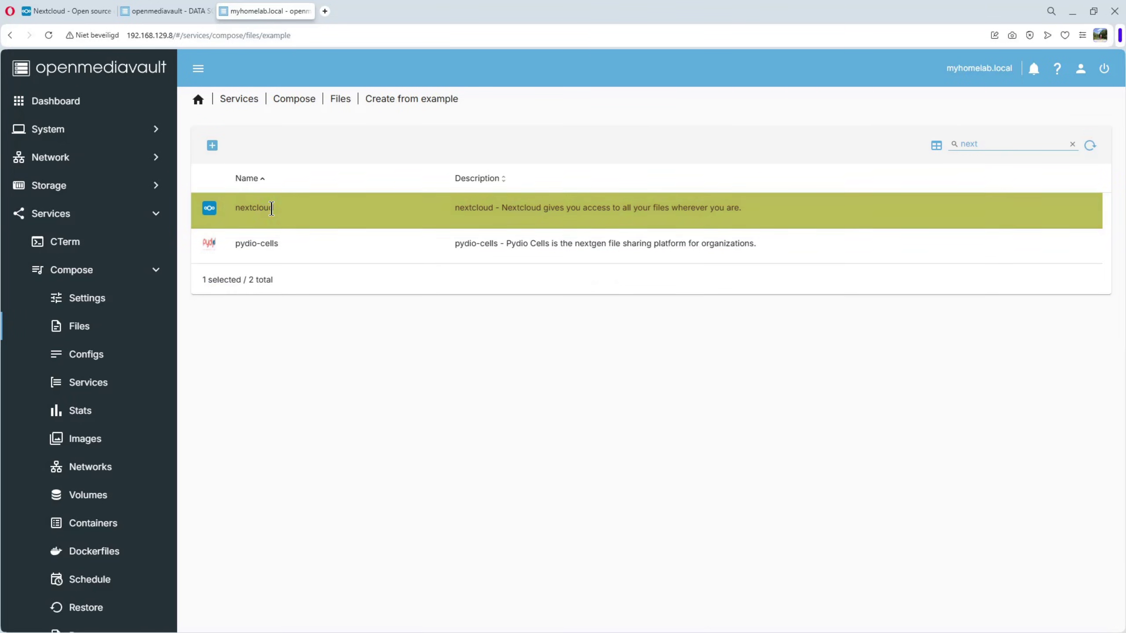
{"action": "left_click", "coordinate": [213, 147]}
- Give the new compose file the description NextCloud and add it
{"action": "left_click", "coordinate": [309, 358]}
{"action": "type", "text": "NextCloud"}
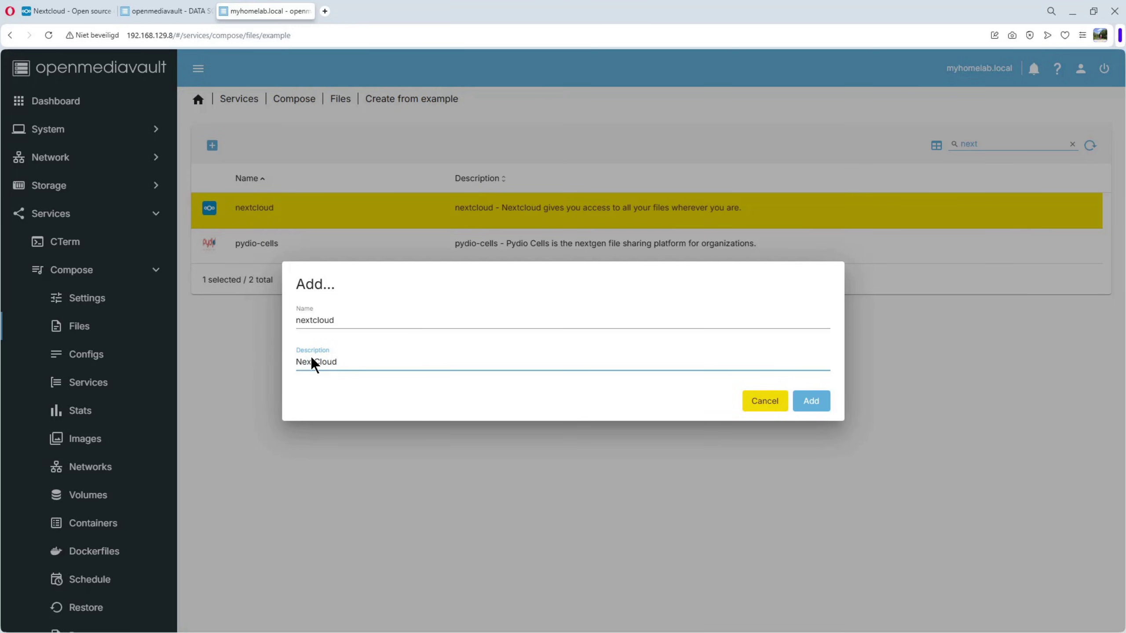
{"action": "left_click", "coordinate": [811, 402]}
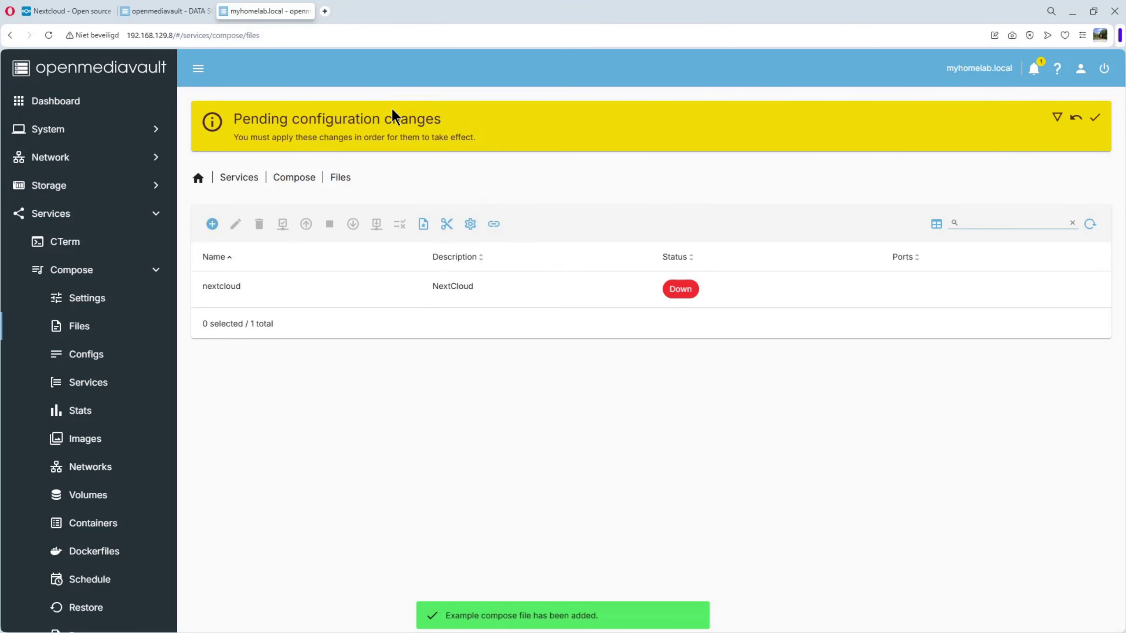
- Apply the pending configuration changes, then open the nextcloud compose file in the editor
{"action": "left_click", "coordinate": [1094, 117]}
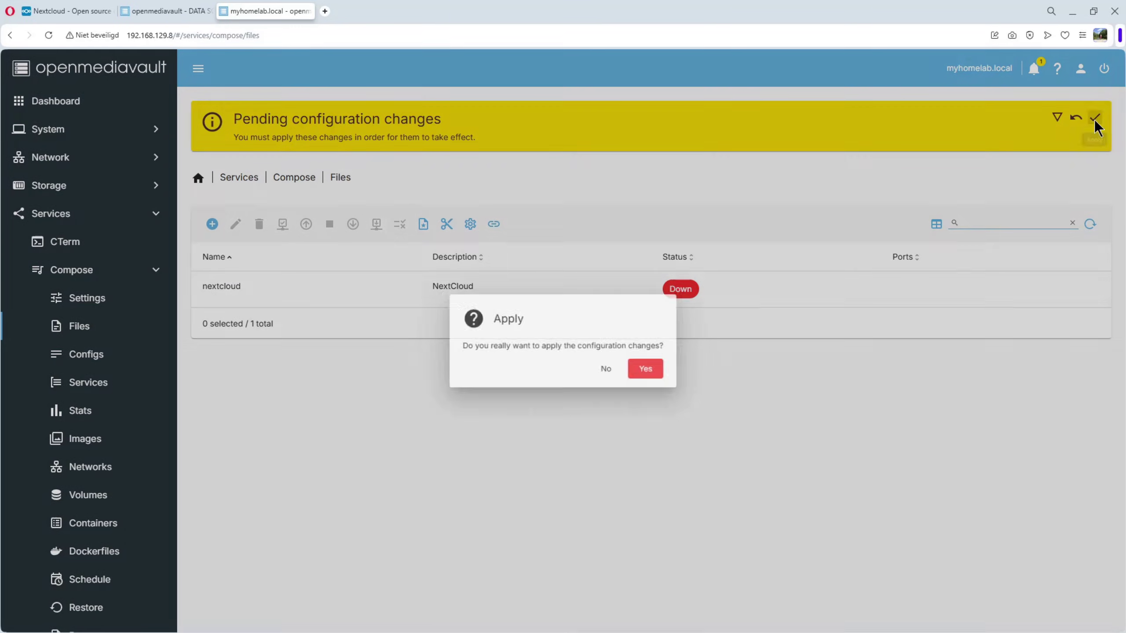
{"action": "left_click", "coordinate": [650, 370]}
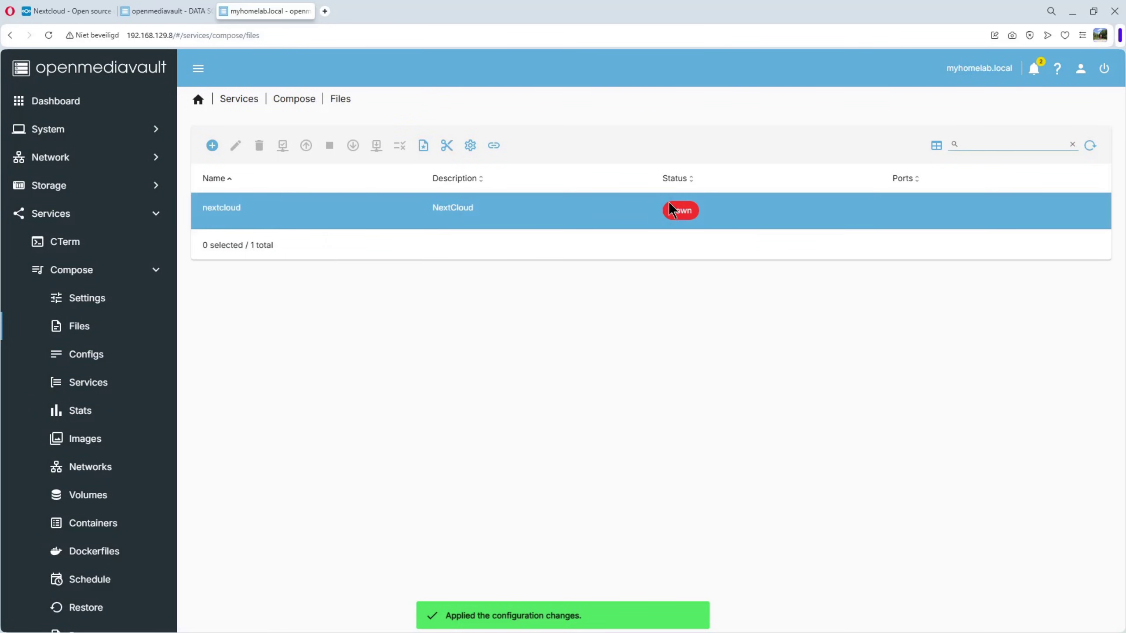
{"action": "left_click", "coordinate": [275, 211]}
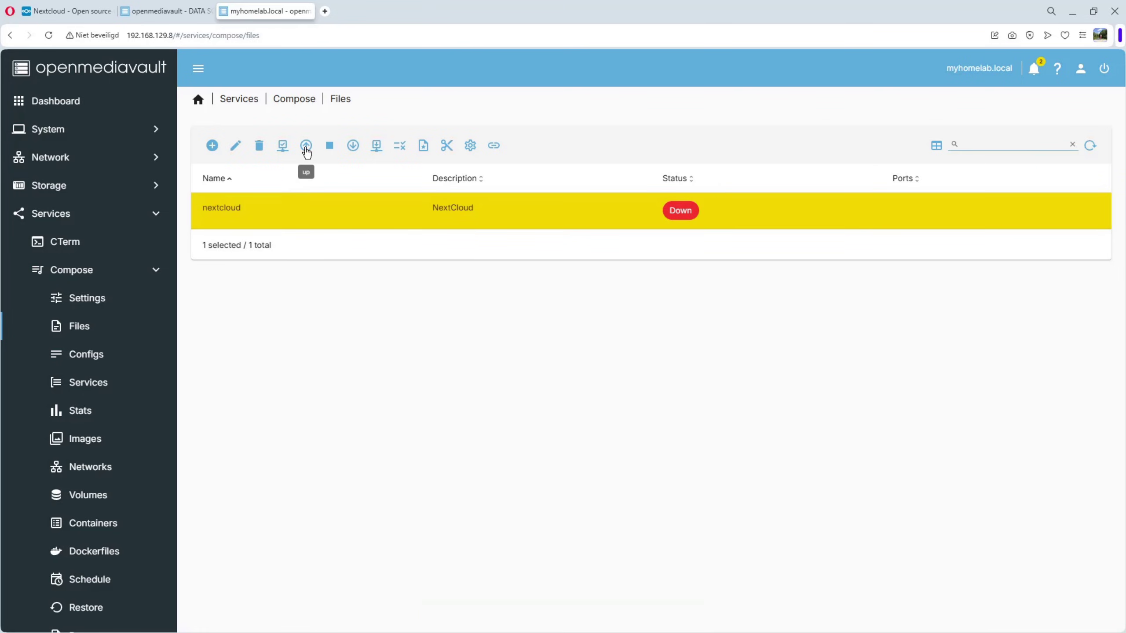
{"action": "left_click", "coordinate": [234, 147]}
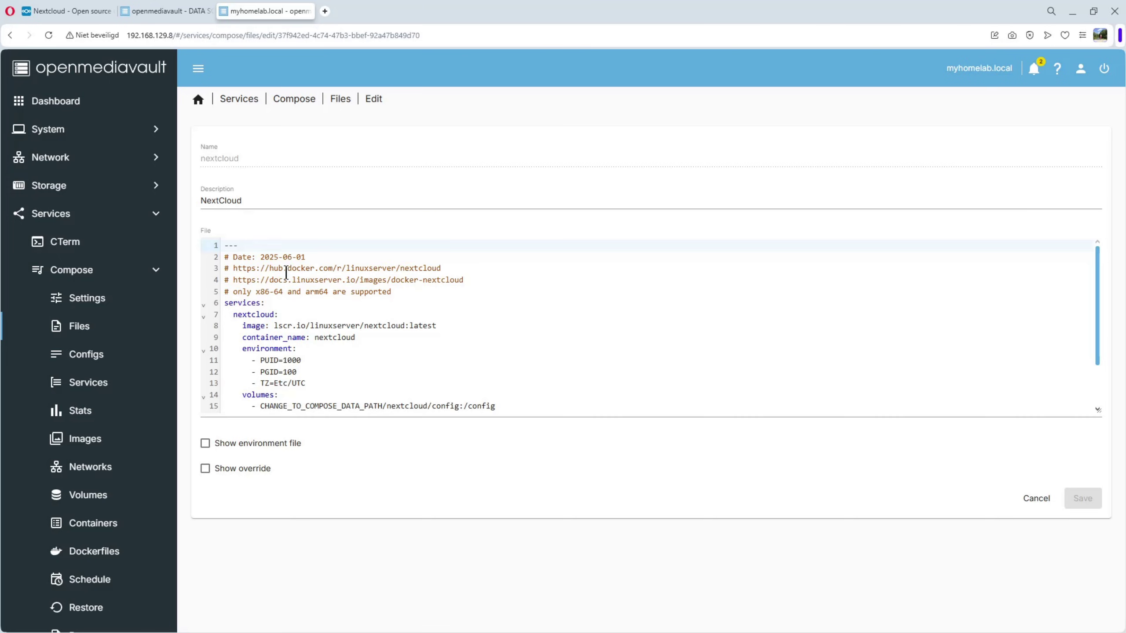
- Change the nextcloud port mapping from 443:443 to 8443:443 and save the file
{"action": "scroll", "coordinate": [327, 337], "scroll_direction": "down", "scroll_amount": 2}
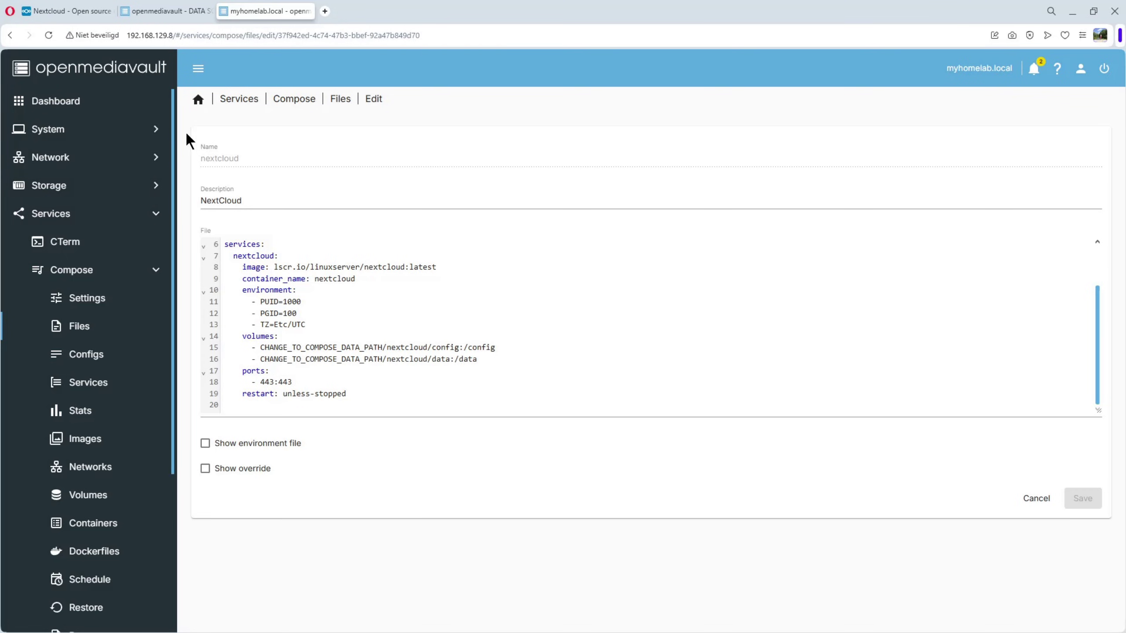
{"action": "left_click", "coordinate": [260, 381]}
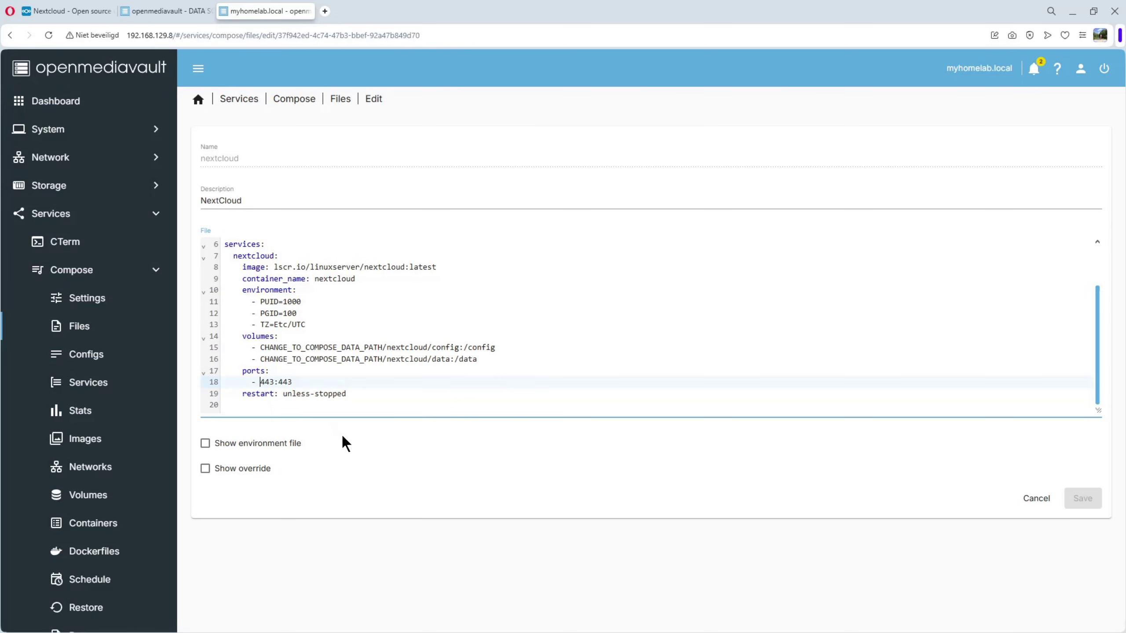
{"action": "type", "text": "8"}
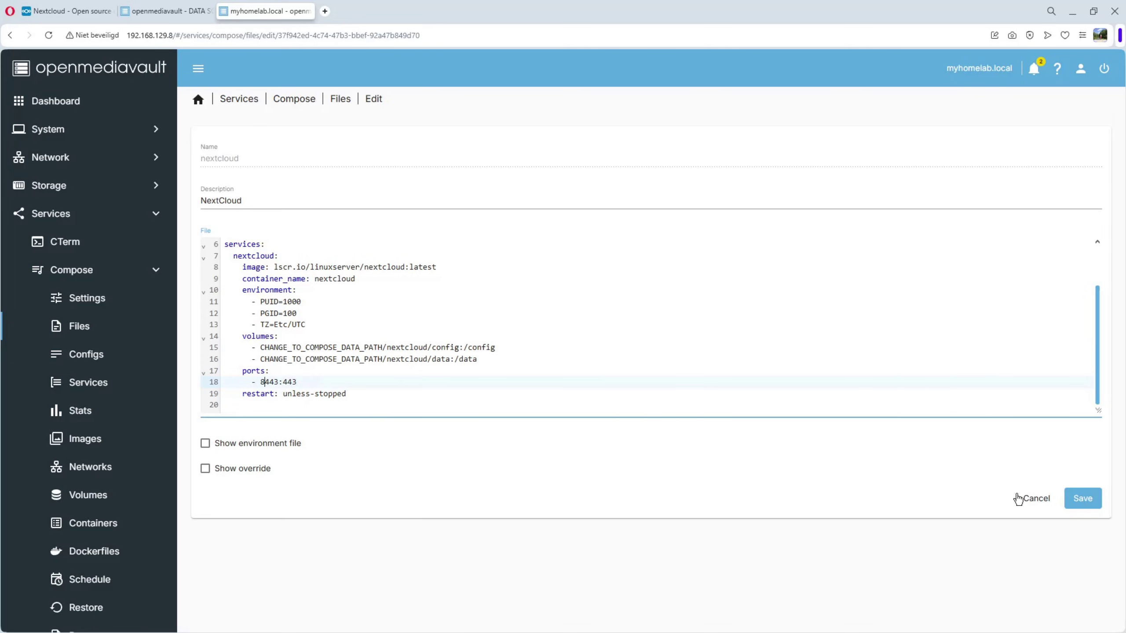
{"action": "left_click", "coordinate": [1078, 504]}
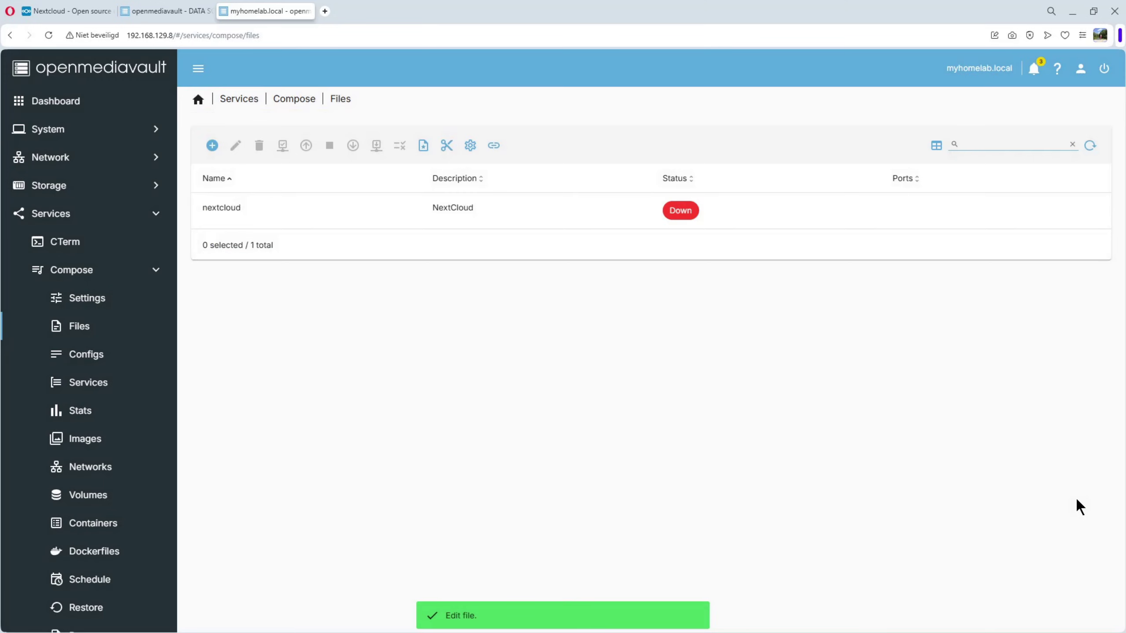
- Bring the nextcloud stack up, close the log, and view its running container on 8443→443
{"action": "left_click", "coordinate": [274, 215]}
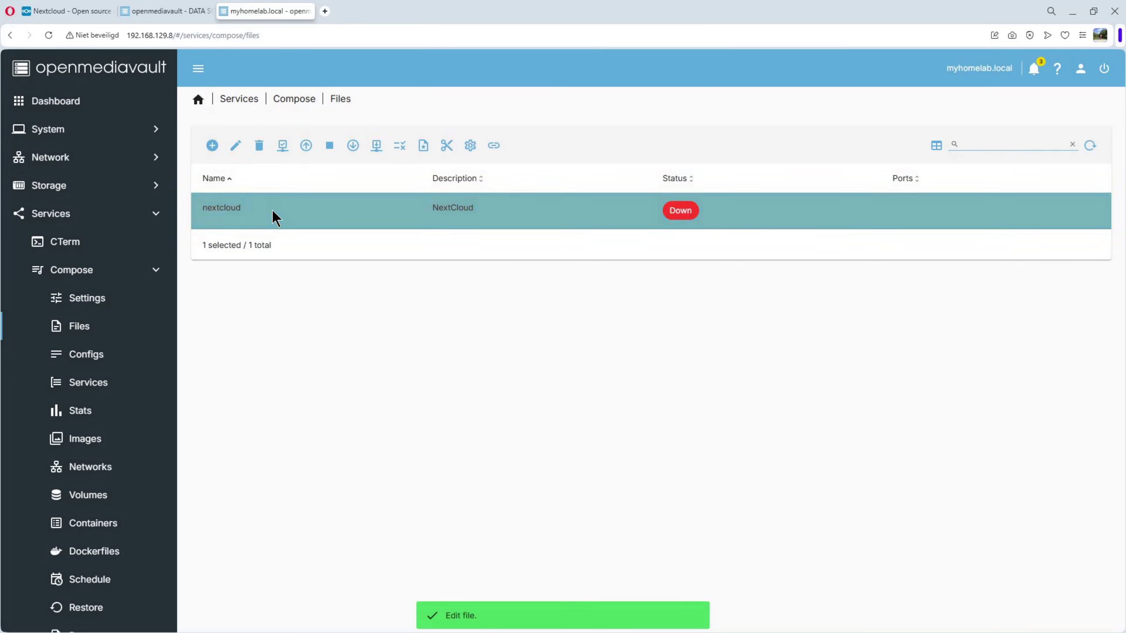
{"action": "left_click", "coordinate": [306, 149]}
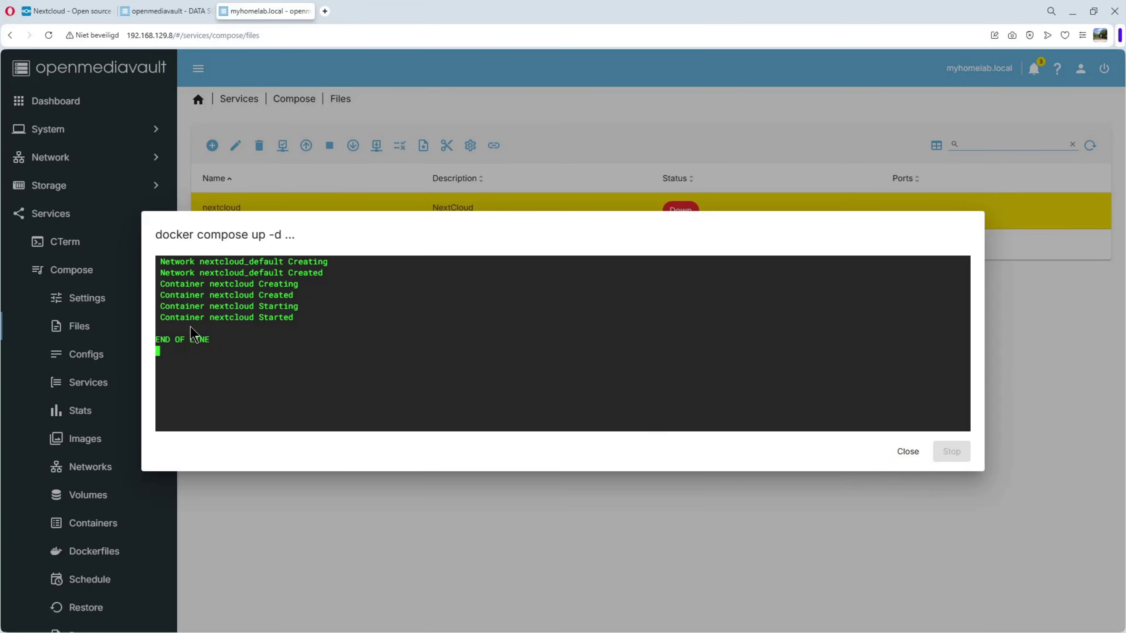
{"action": "left_click", "coordinate": [907, 451]}
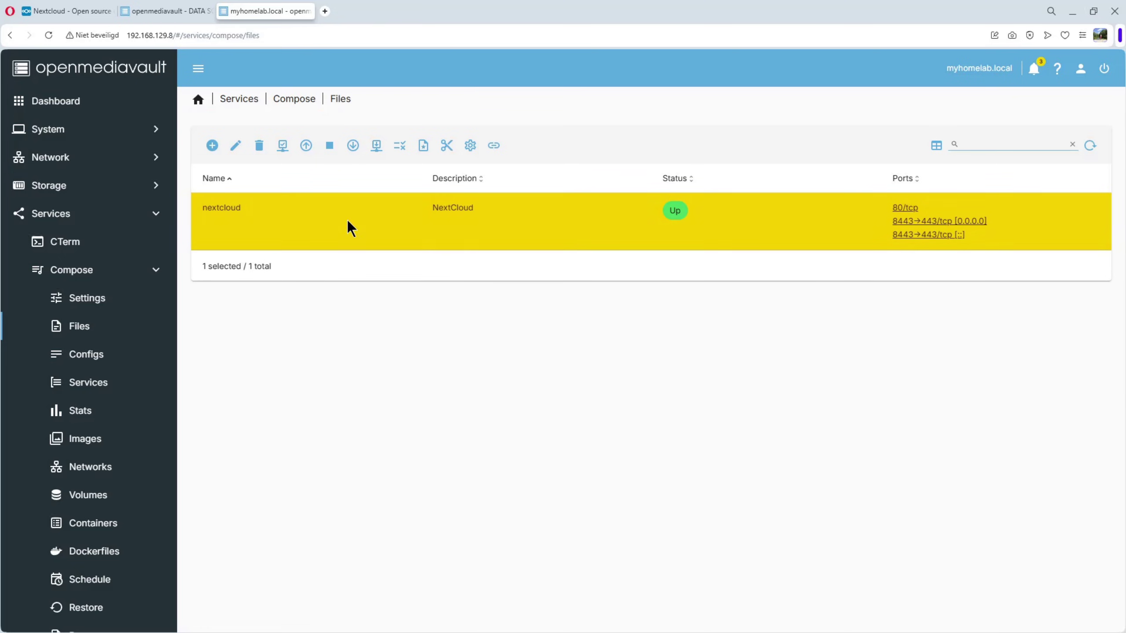
{"action": "left_click", "coordinate": [98, 527]}
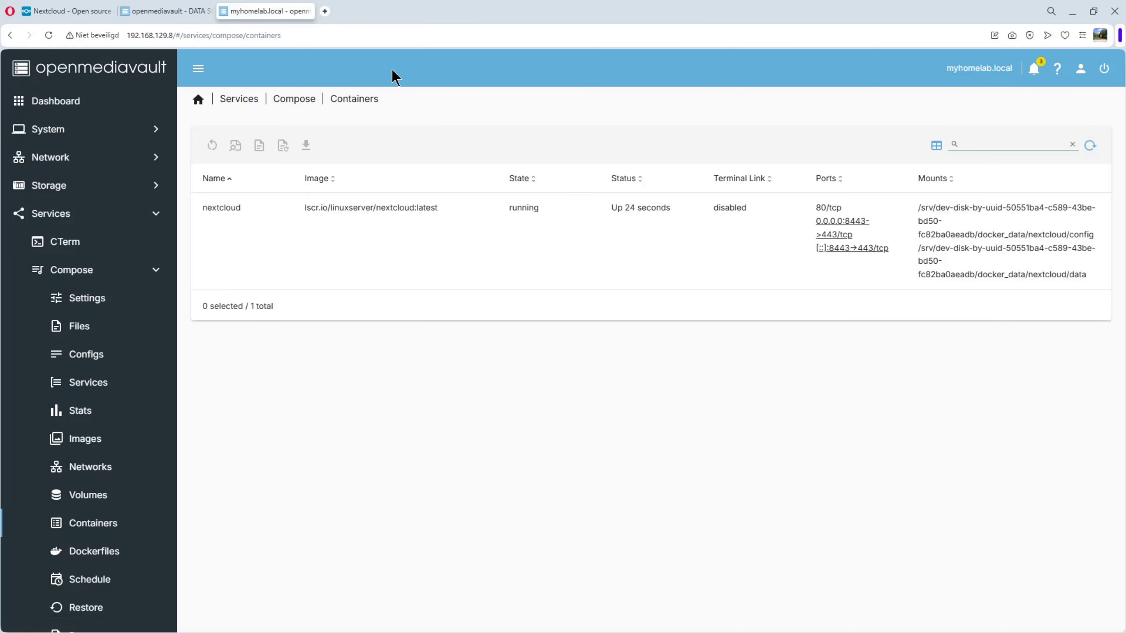
{"action": "left_click", "coordinate": [326, 12]}
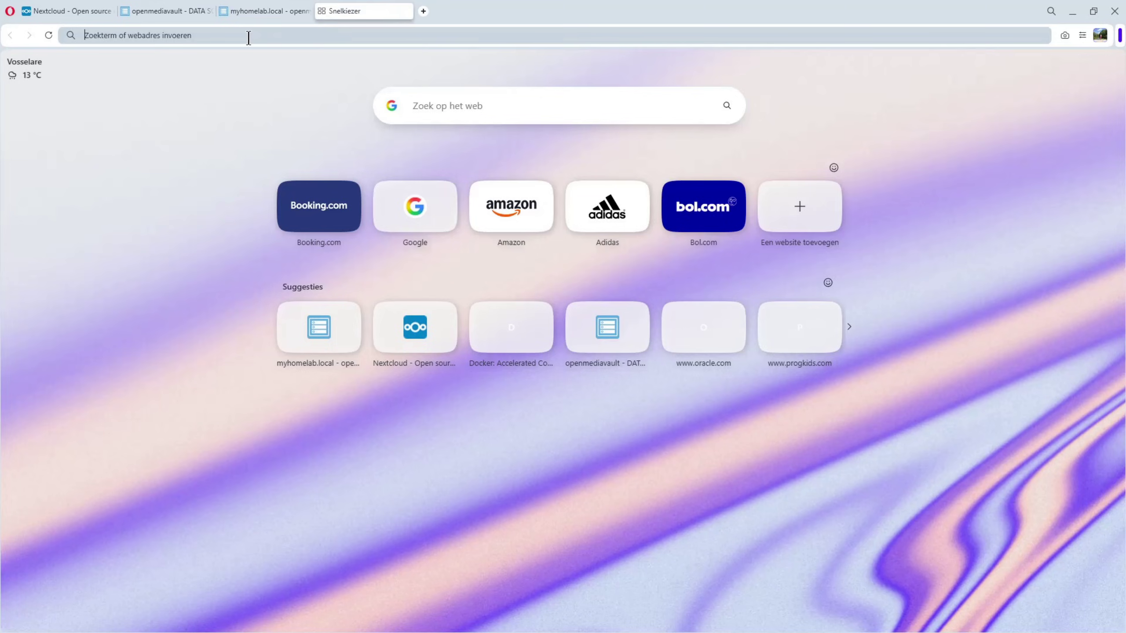
{"action": "type", "text": "https:"}
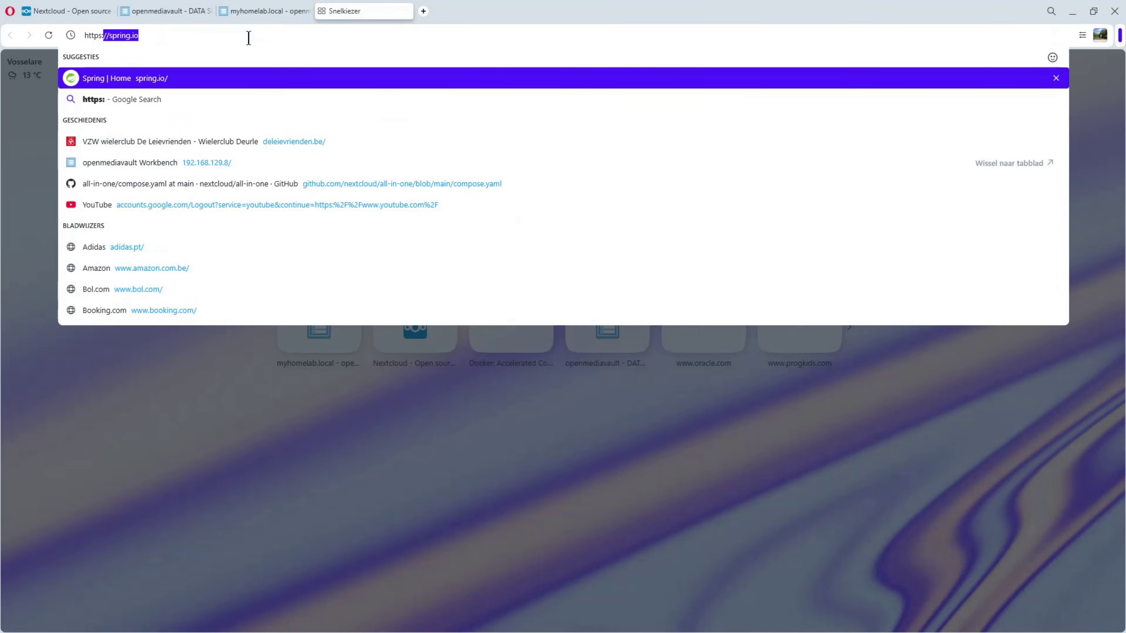
{"action": "type", "text": "//19"}
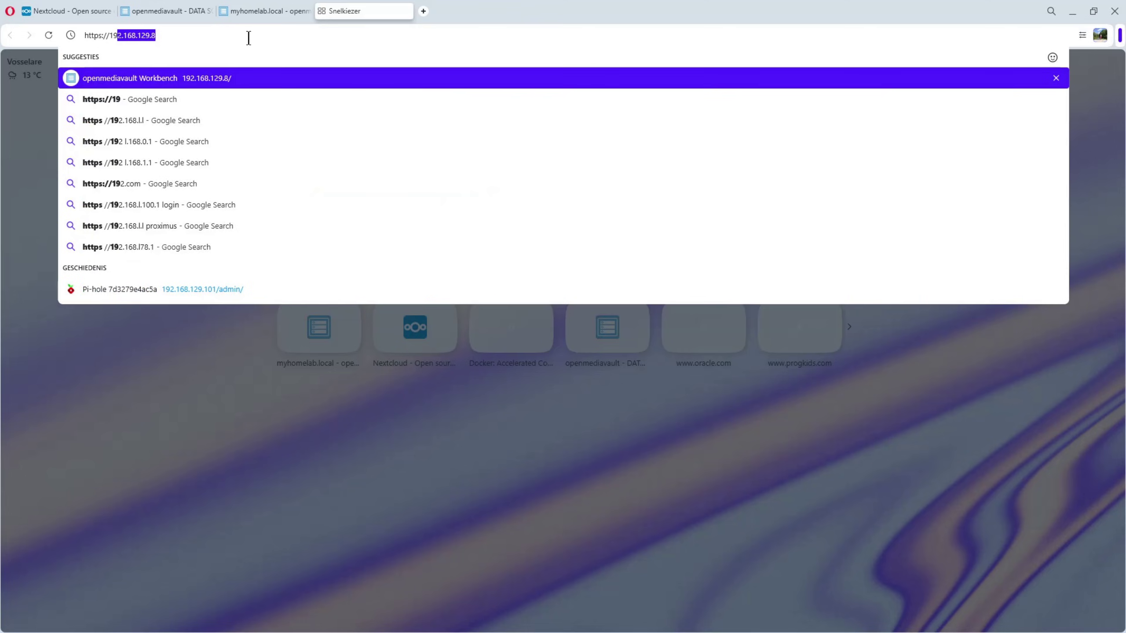
{"action": "type", "text": "2.168"}
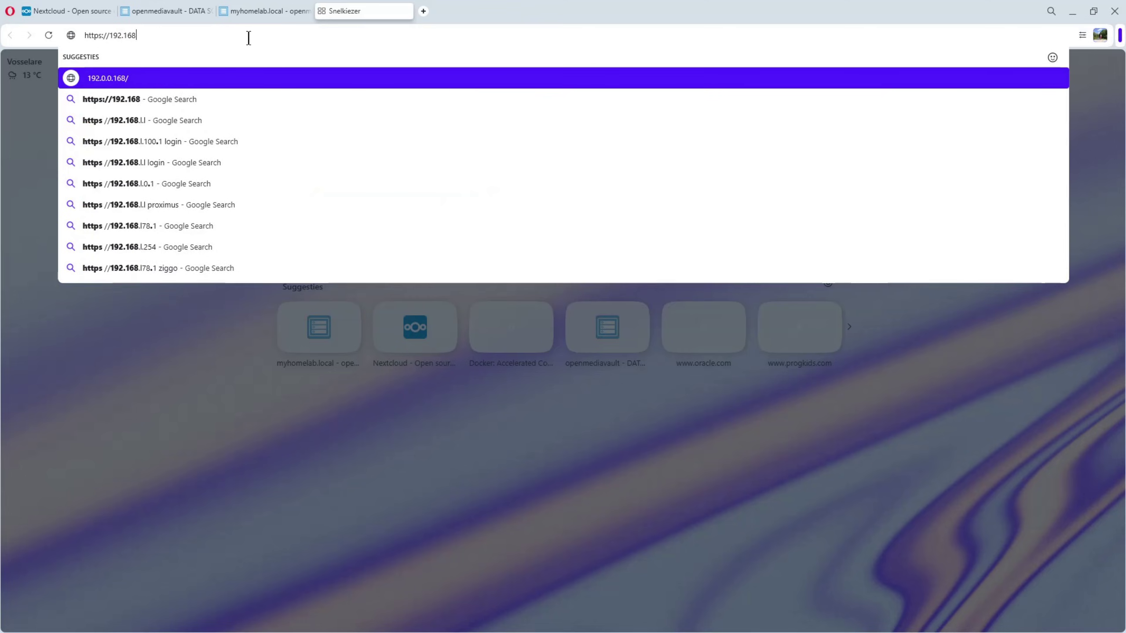
{"action": "type", "text": ".129"}
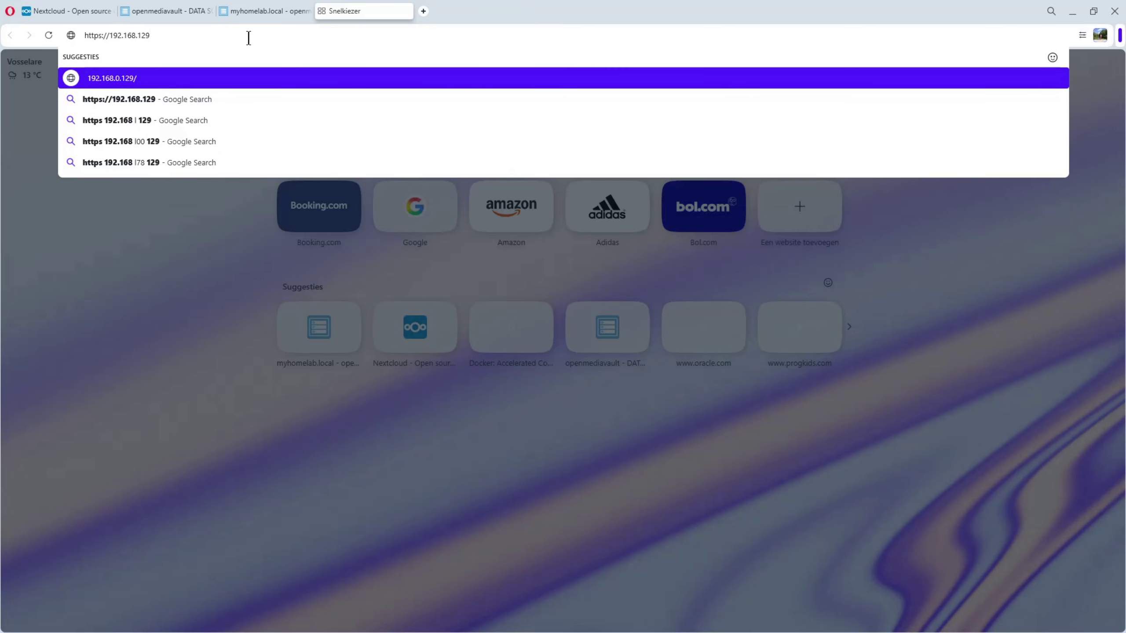
{"action": "type", "text": ".8"}
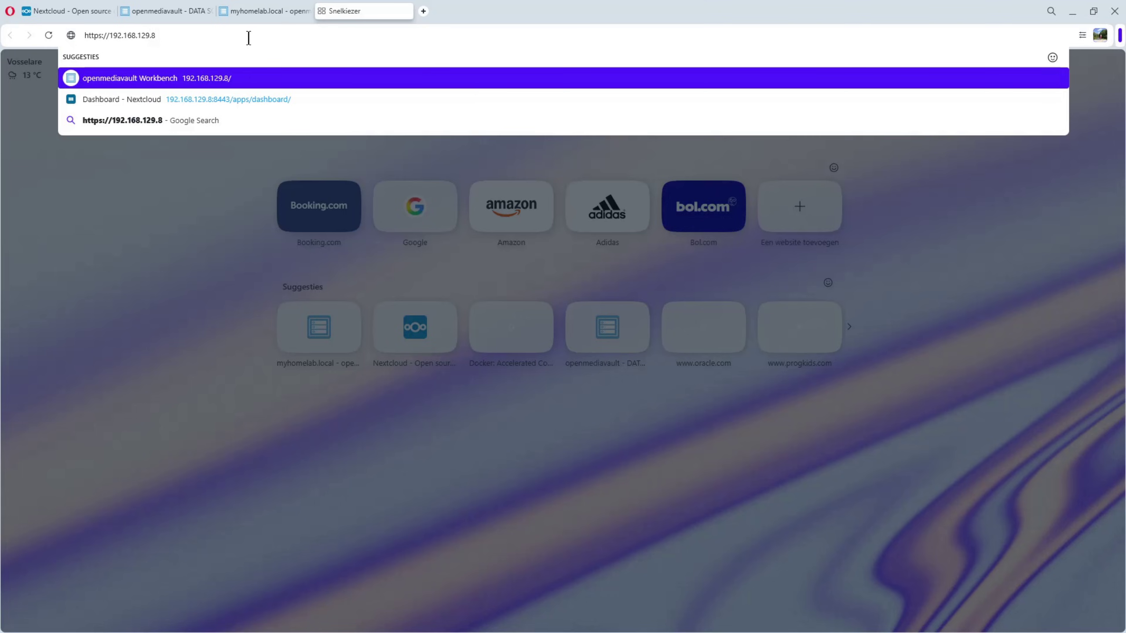
{"action": "type", "text": ":844"}
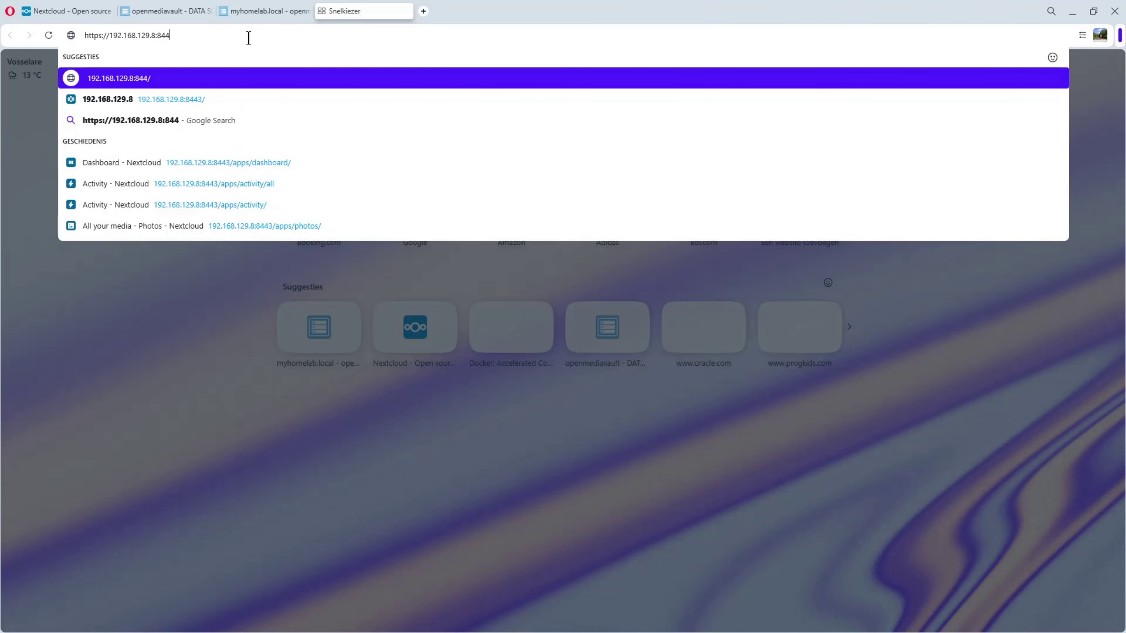
{"action": "type", "text": "3"}
{"action": "key", "text": "Return"}
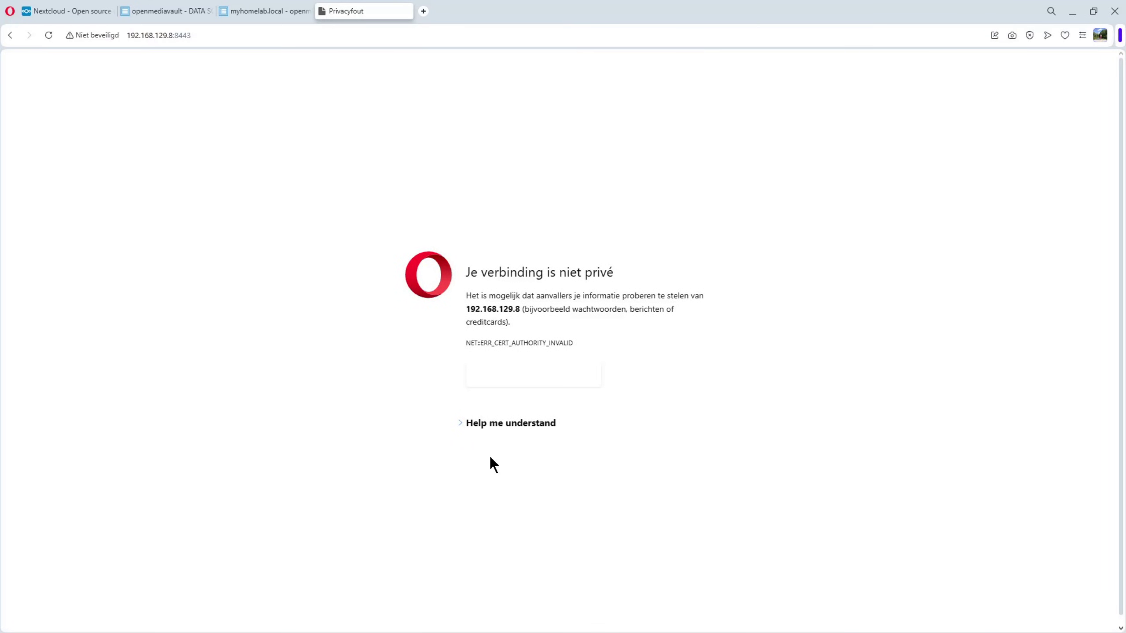
{"action": "left_click", "coordinate": [505, 424]}
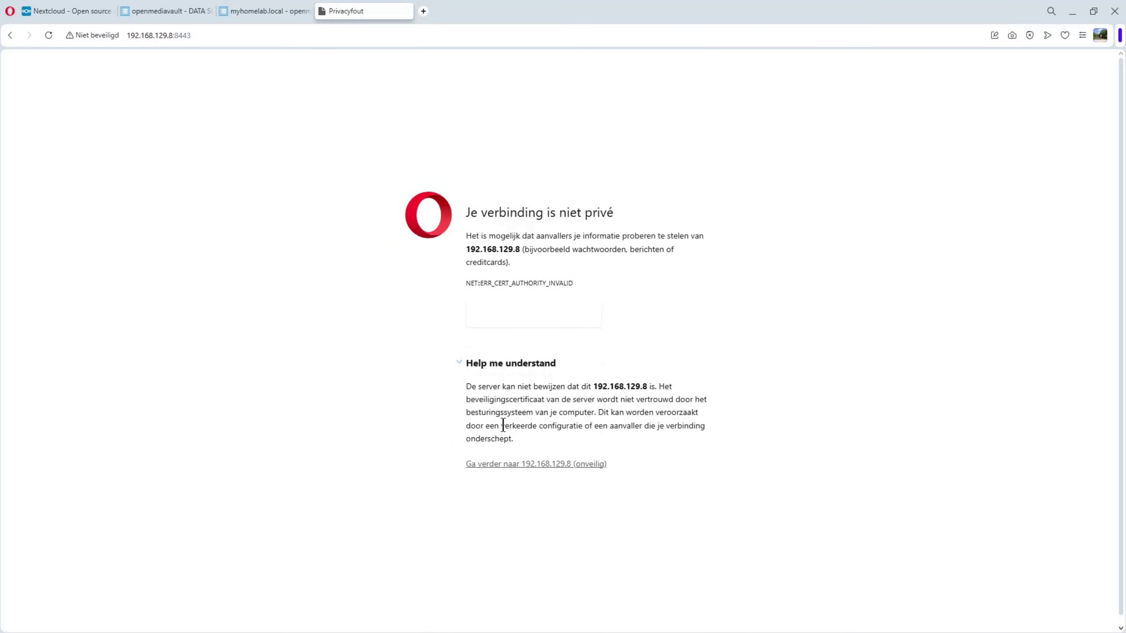
{"action": "left_click", "coordinate": [529, 464]}
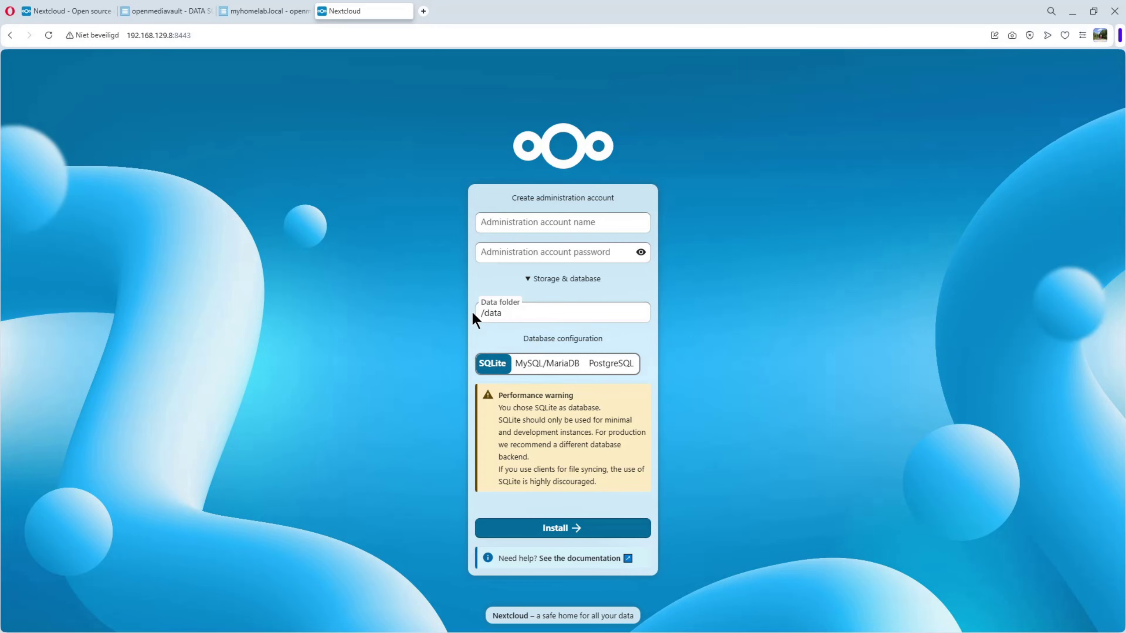
- Enter the admin account name and password, keep SQLite, and start the Nextcloud installation
{"action": "left_click", "coordinate": [495, 222]}
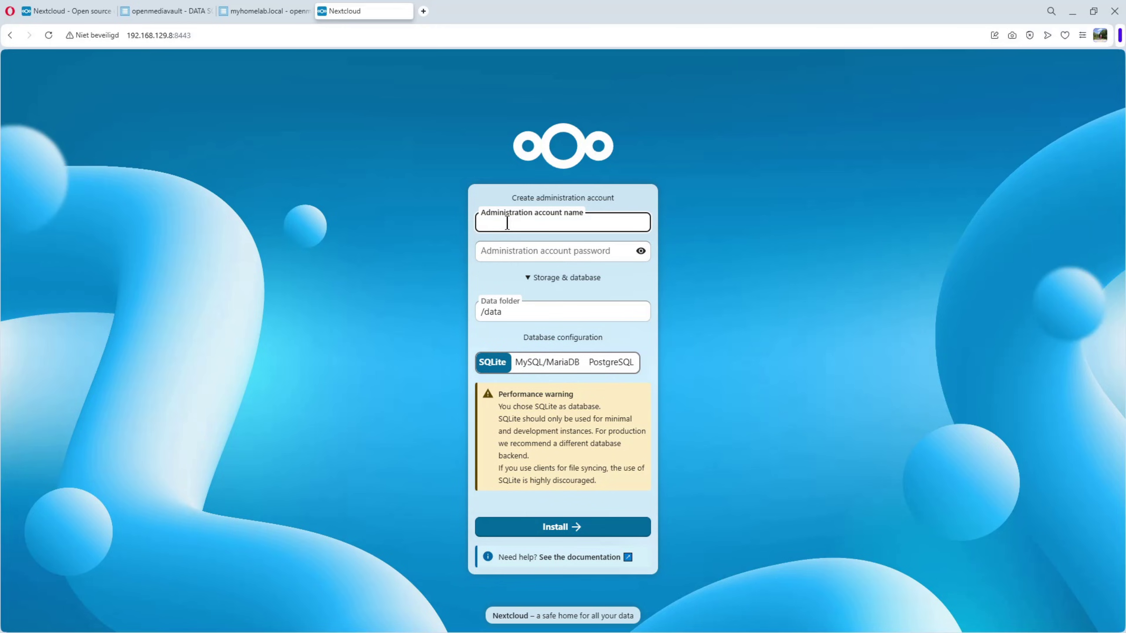
{"action": "type", "text": "willy"}
{"action": "key", "text": "Tab"}
{"action": "type", "text": "••"}
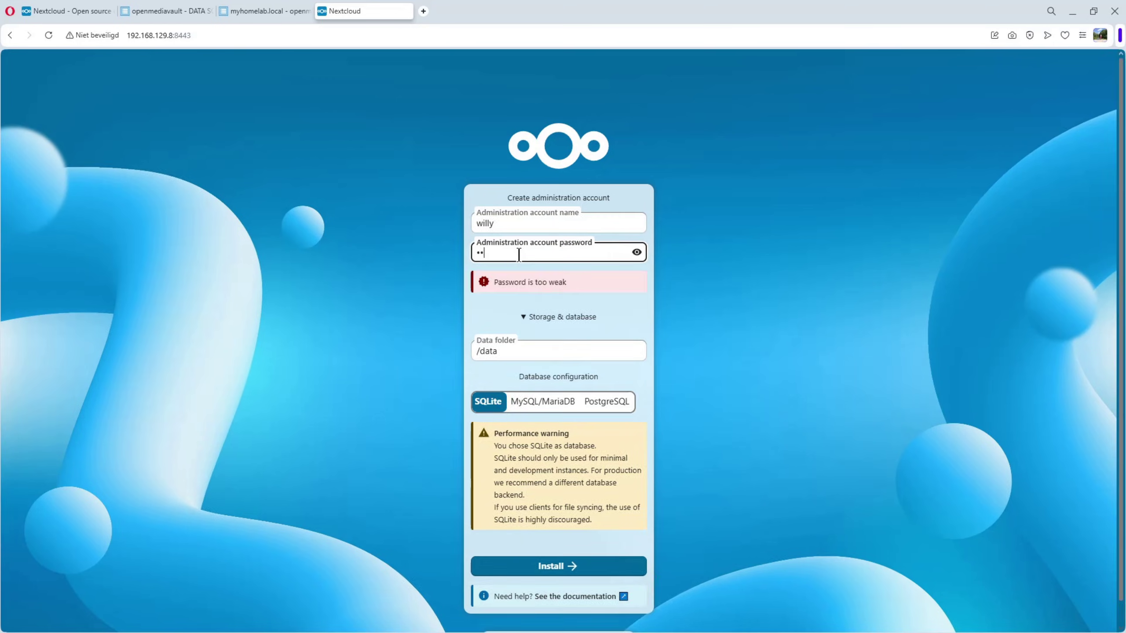
{"action": "type", "text": "••••••••••"}
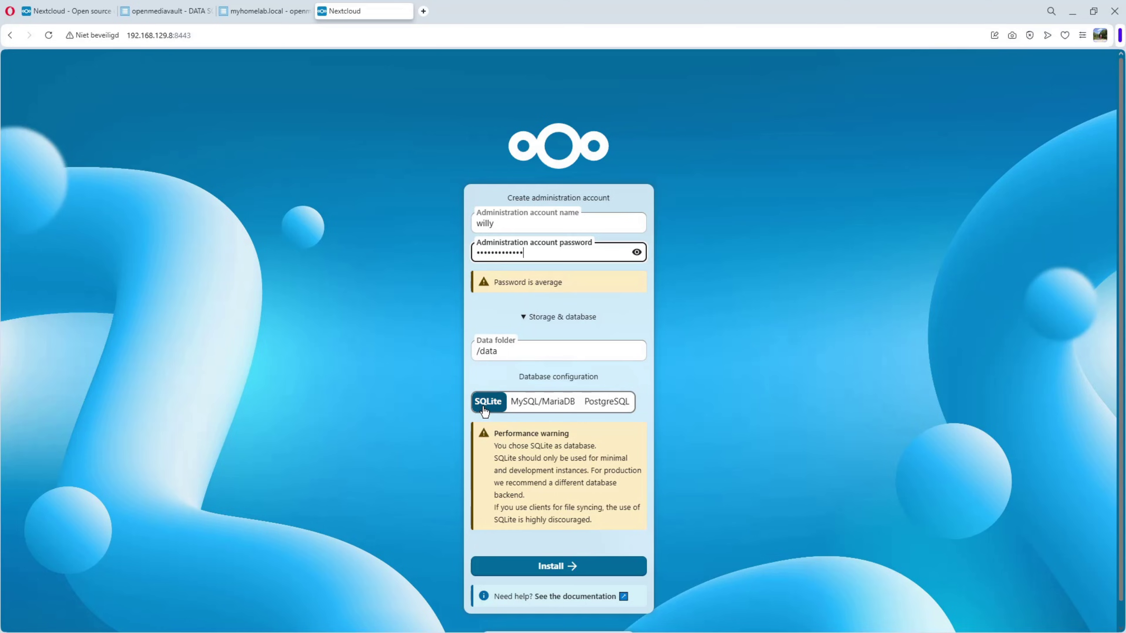
{"action": "left_click", "coordinate": [548, 571]}
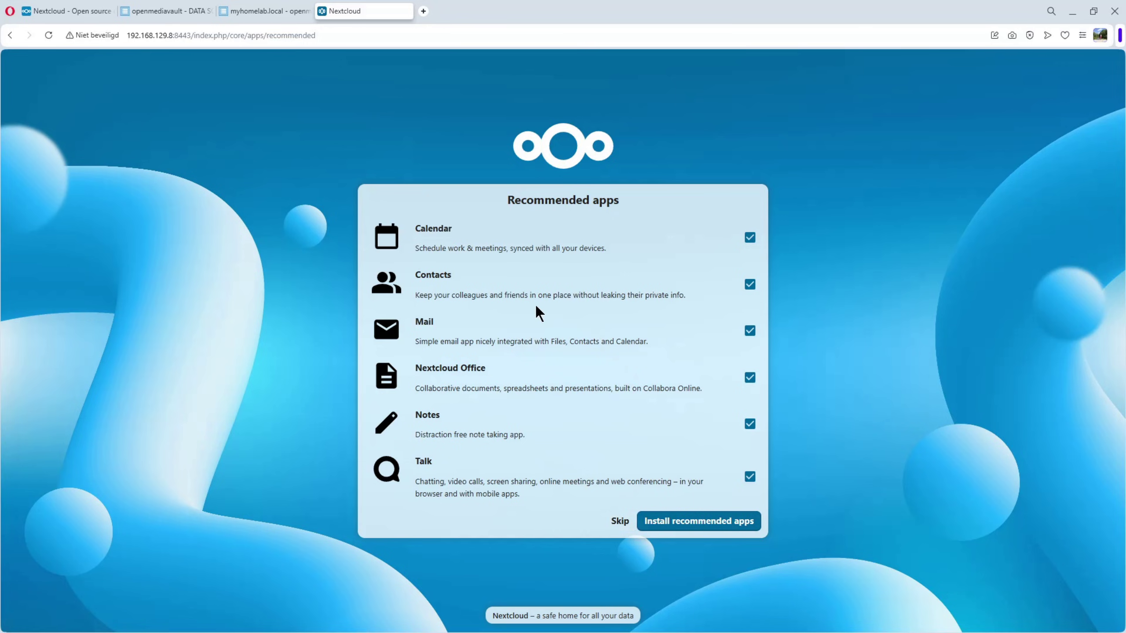
- Skip the recommended apps (Calendar, Contacts, Mail, Office, Notes, Talk) to reach the dashboard
{"action": "left_click", "coordinate": [620, 521]}
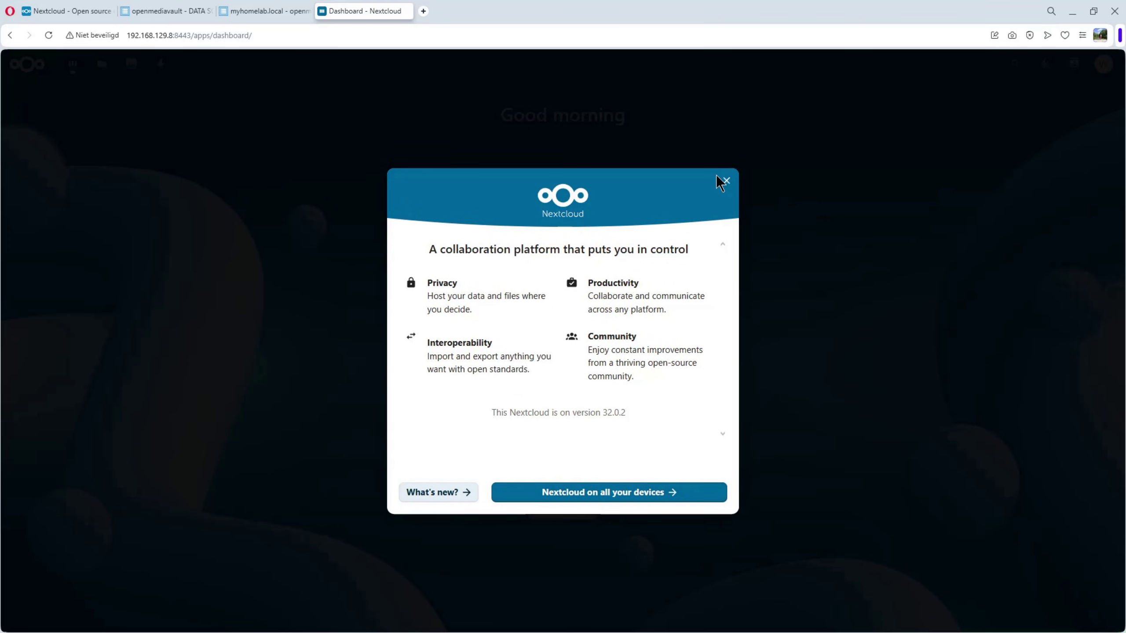
- Close the welcome dialog and browse Files and Photos, ending on the Activity feed
{"action": "left_click", "coordinate": [726, 179]}
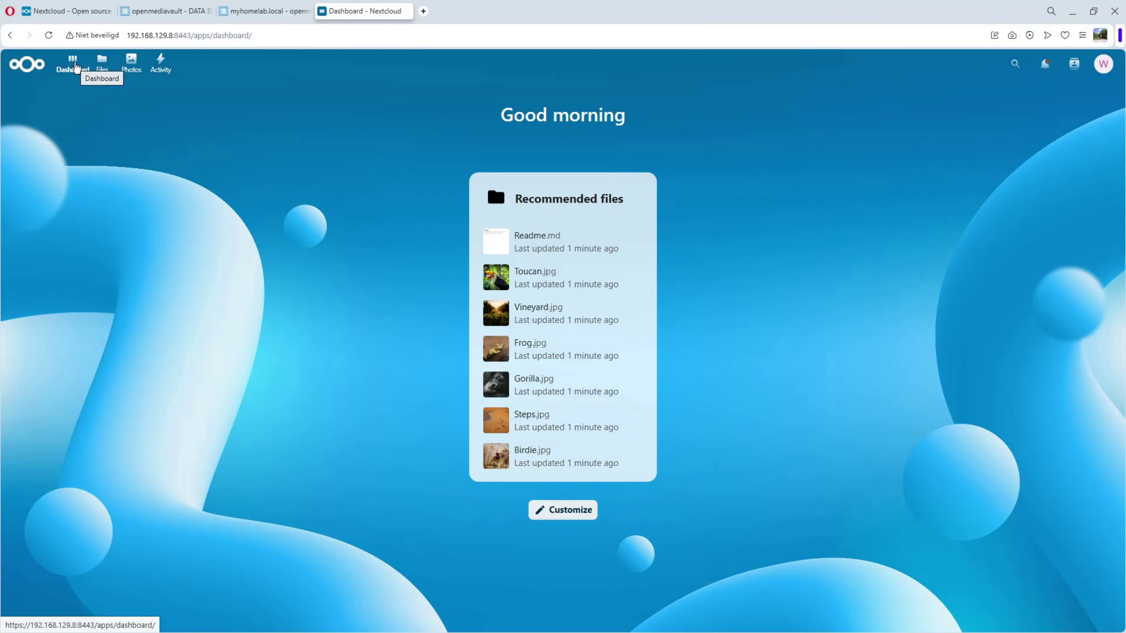
{"action": "left_click", "coordinate": [103, 62]}
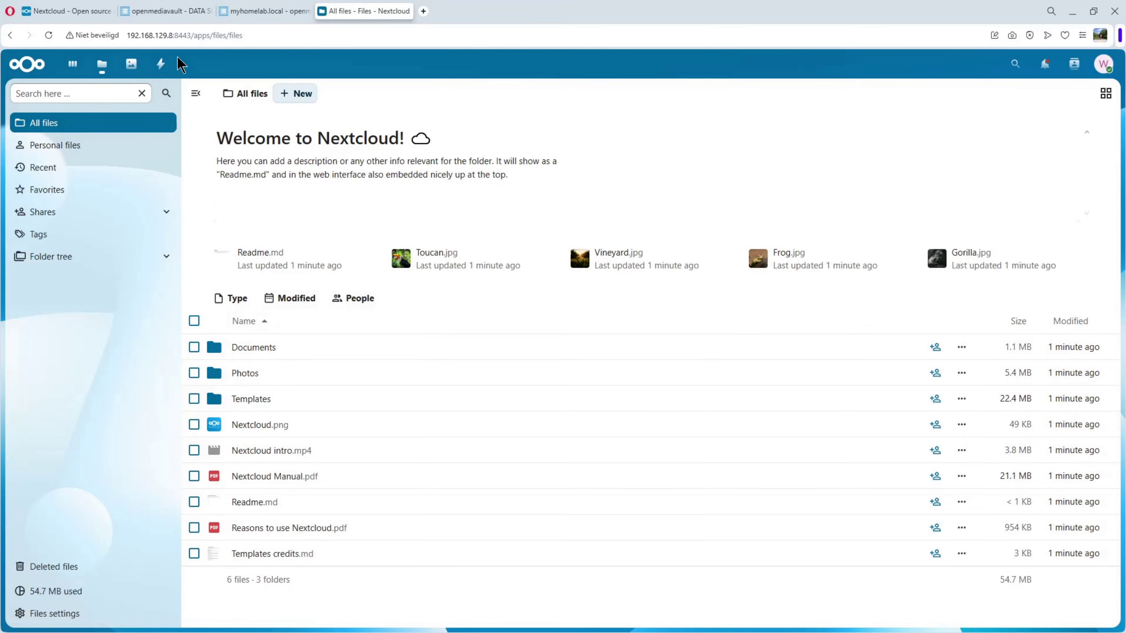
{"action": "left_click", "coordinate": [131, 63]}
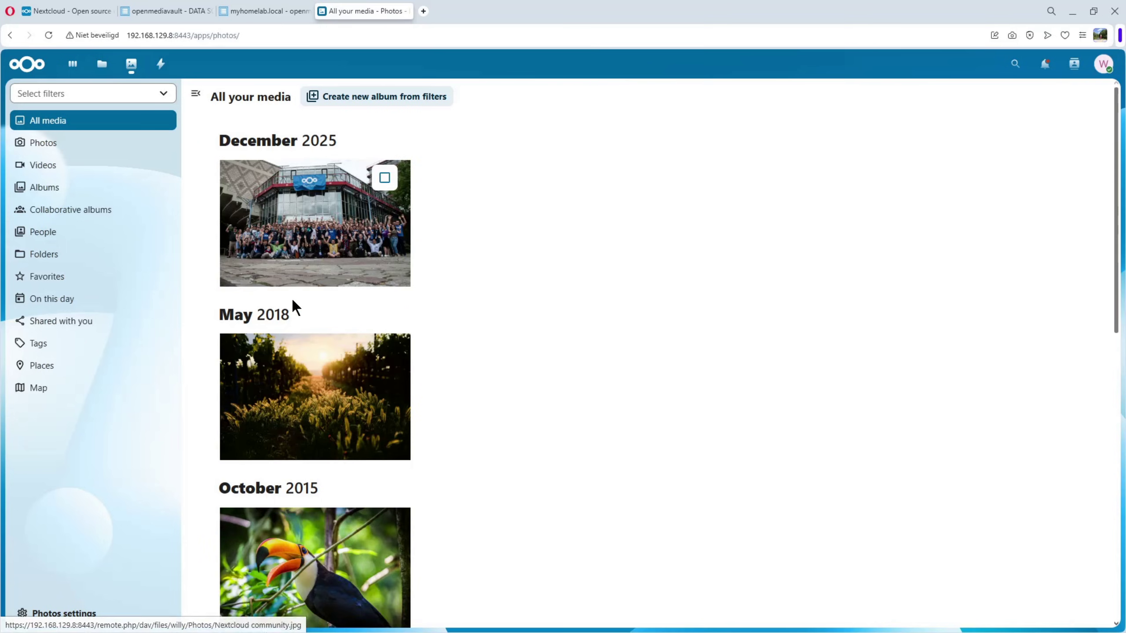
{"action": "left_click", "coordinate": [160, 63]}
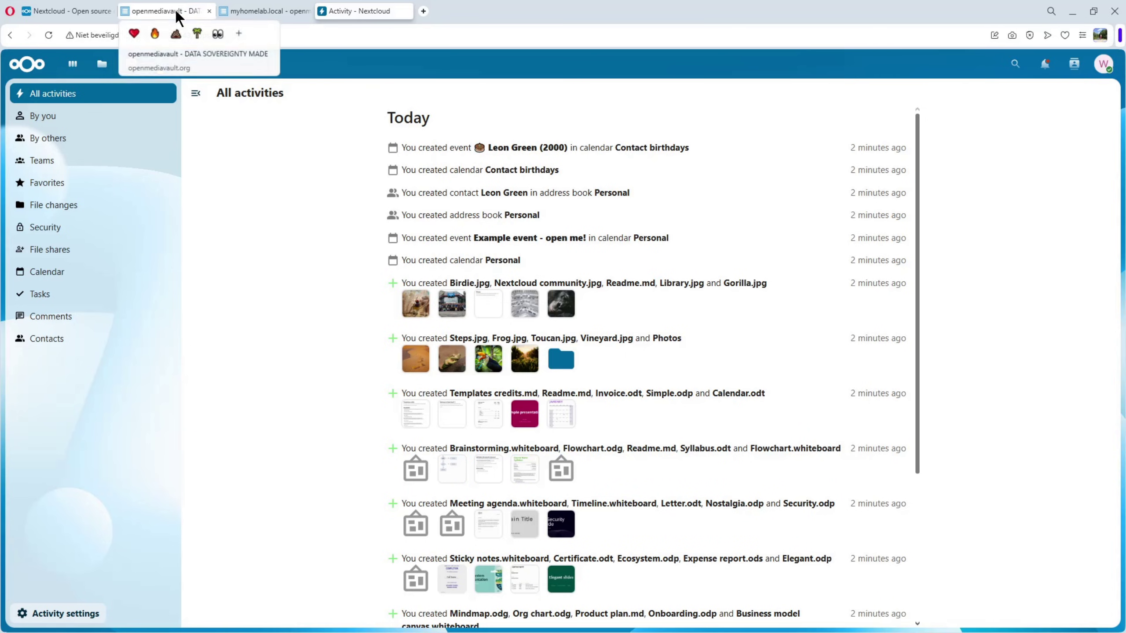
- From the Nextcloud website's Desktop & mobile apps page, download the Windows 10+ (64 bit) Nextcloud Files client
{"action": "left_click", "coordinate": [69, 11]}
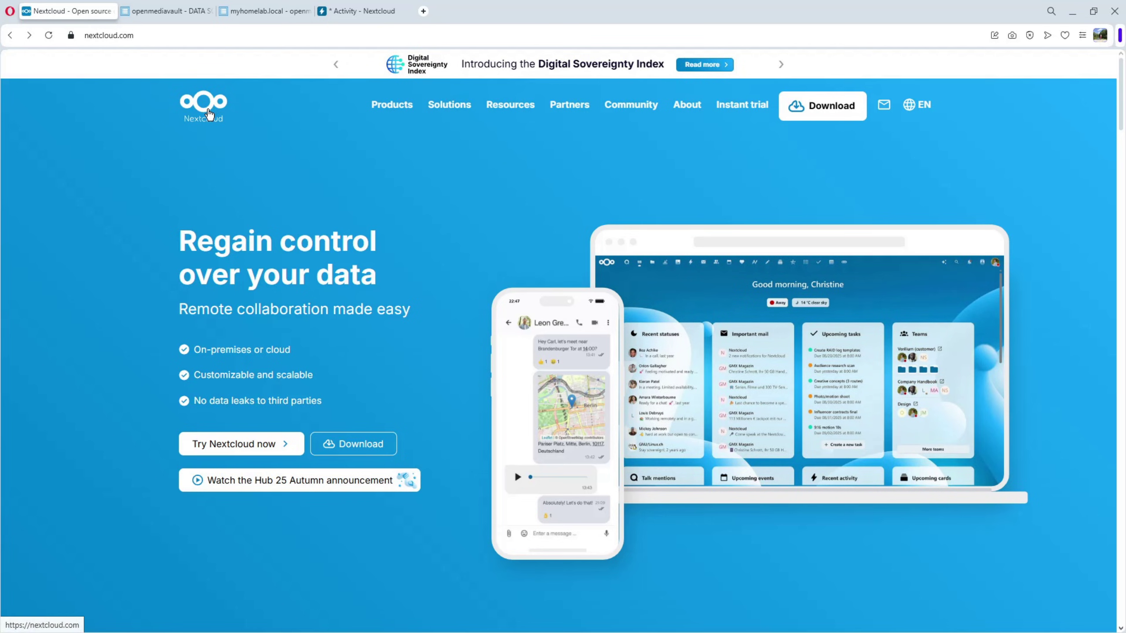
{"action": "mouse_move", "coordinate": [826, 109]}
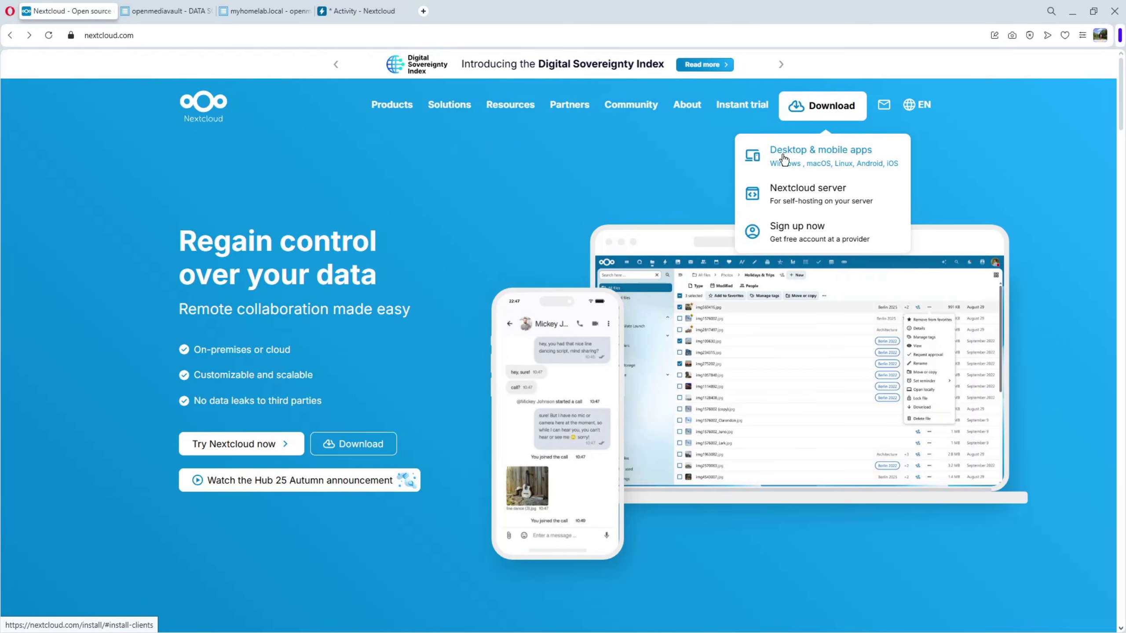
{"action": "left_click", "coordinate": [808, 156]}
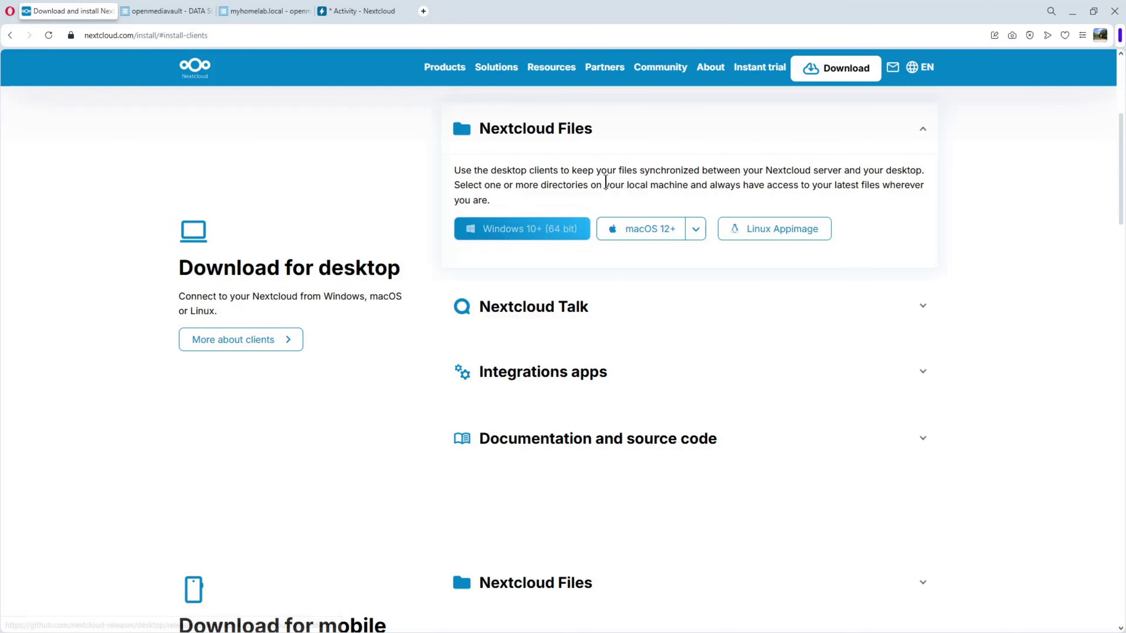
{"action": "left_click", "coordinate": [505, 228]}
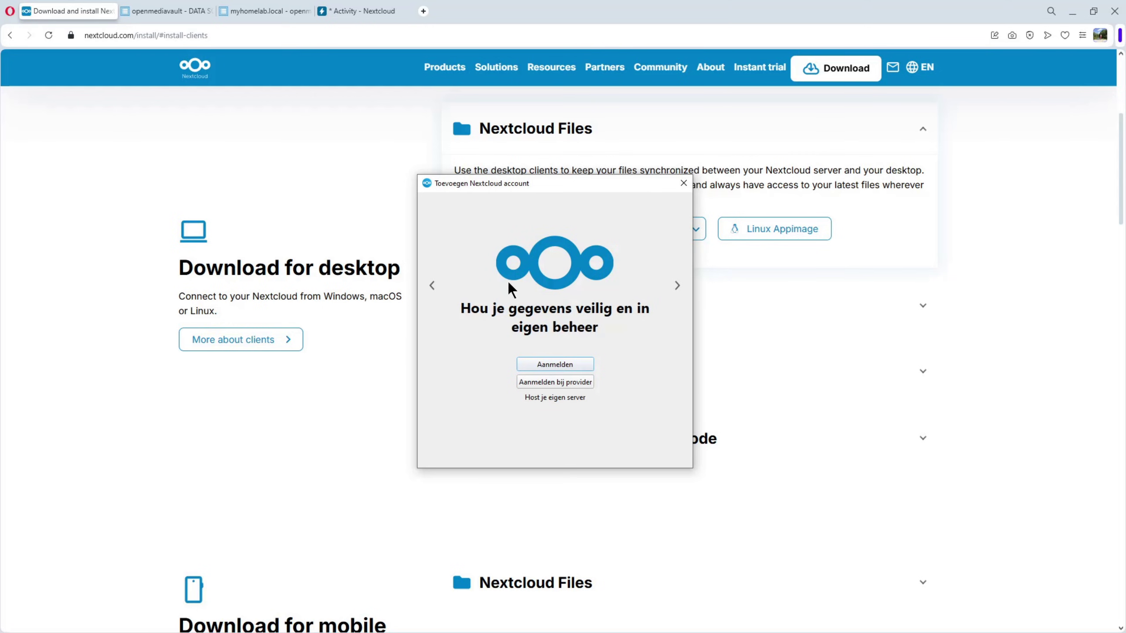
{"action": "left_click", "coordinate": [547, 366]}
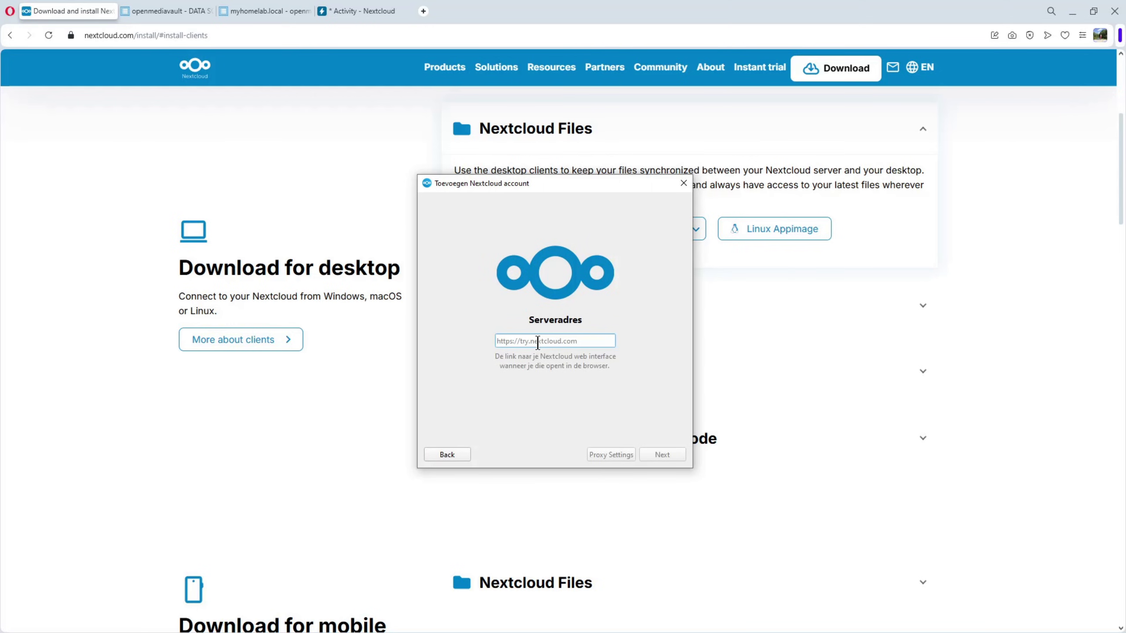
{"action": "type", "text": "h"}
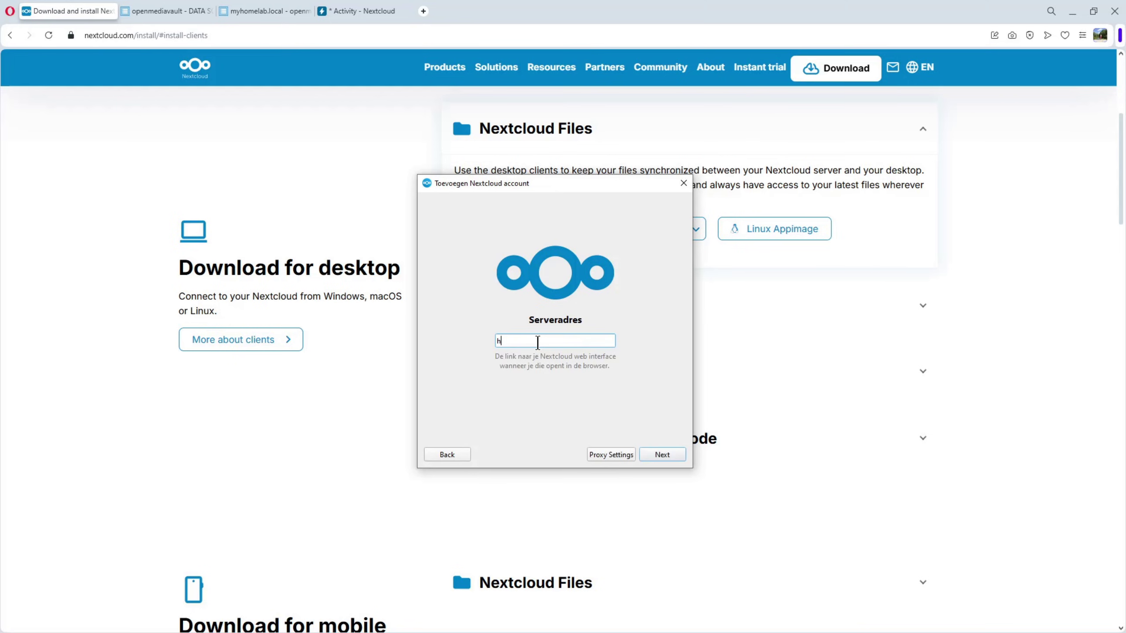
{"action": "type", "text": "ttps://192.168.129.8:8443"}
{"action": "left_click", "coordinate": [657, 455]}
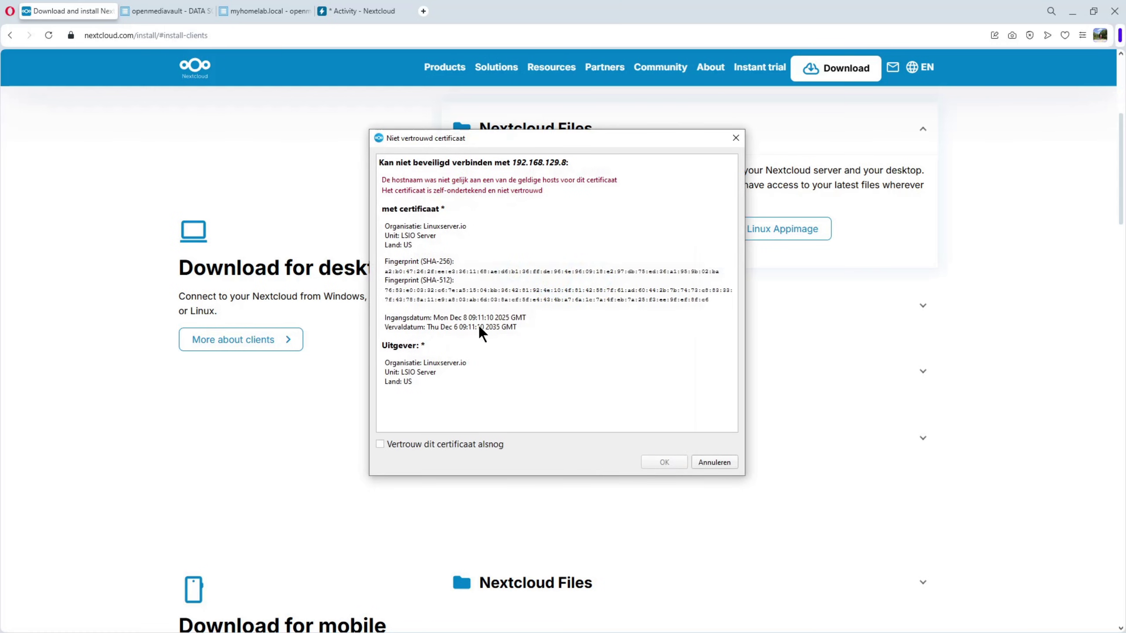
{"action": "left_click", "coordinate": [390, 448]}
{"action": "left_click", "coordinate": [667, 464]}
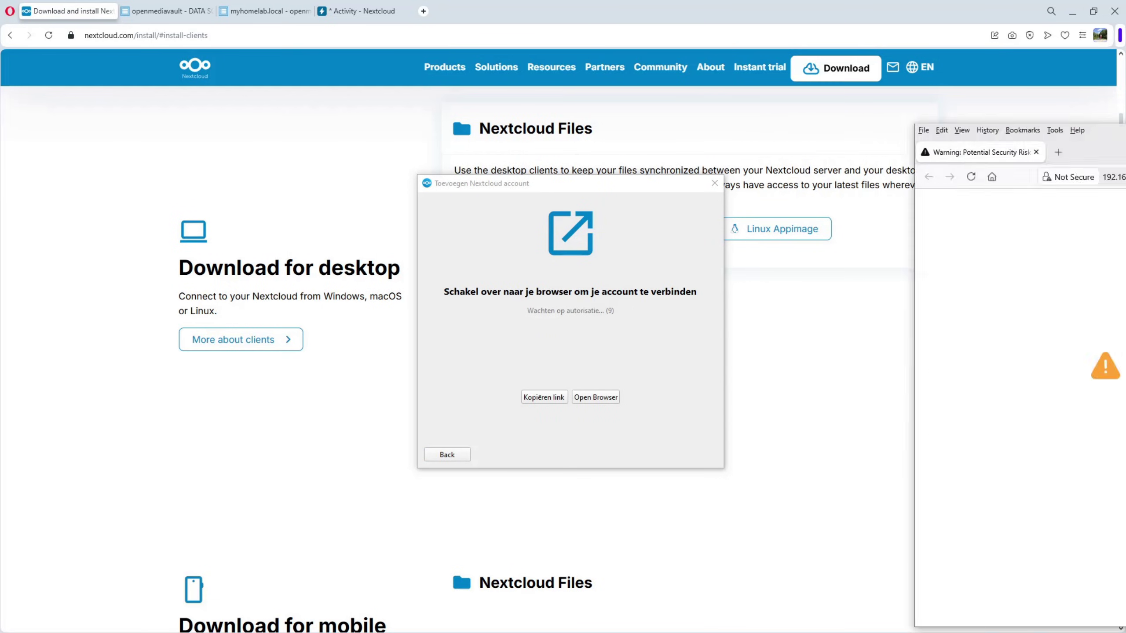
- In the browser login window, accept the certificate risk to reach the Nextcloud login
{"action": "left_click_drag", "start_coordinate": [1063, 105], "coordinate": [864, 66]}
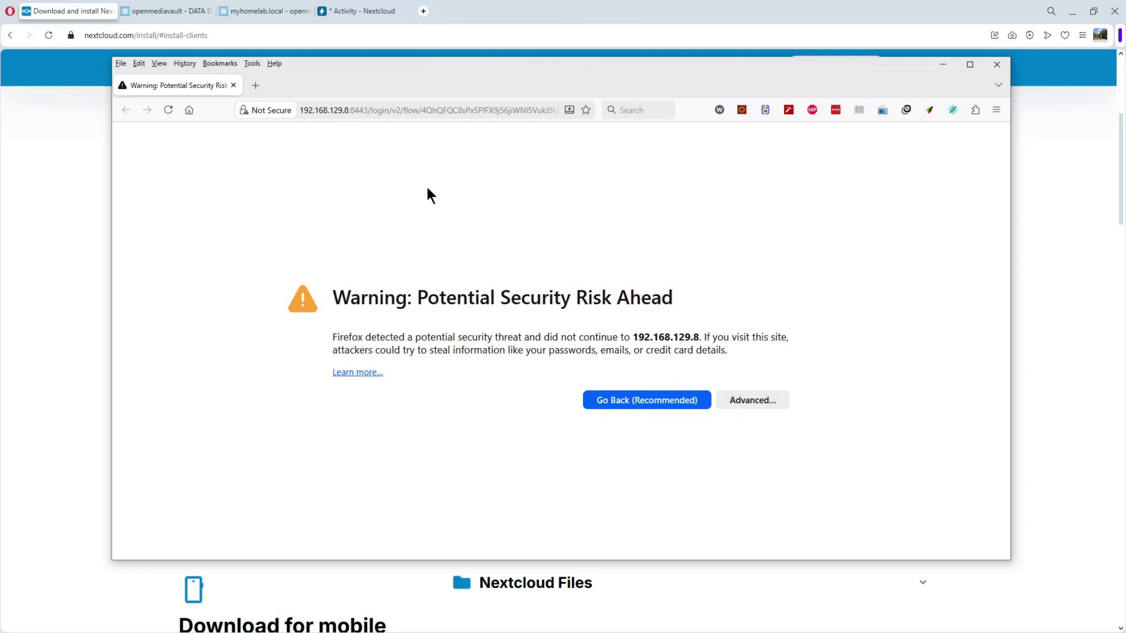
{"action": "left_click", "coordinate": [745, 402]}
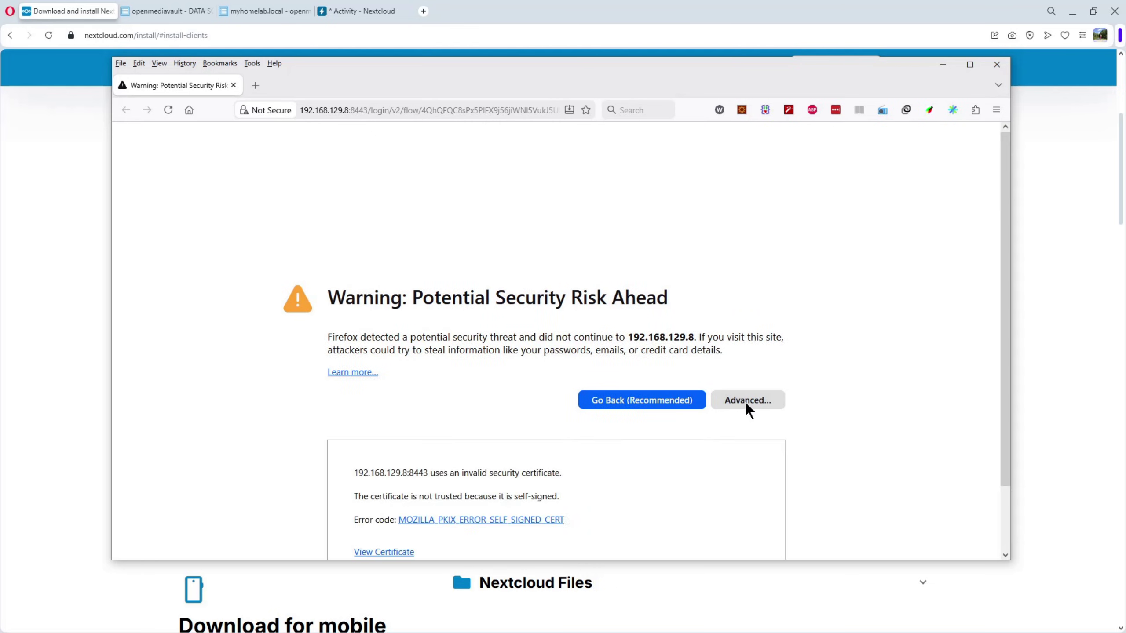
{"action": "left_click", "coordinate": [714, 517]}
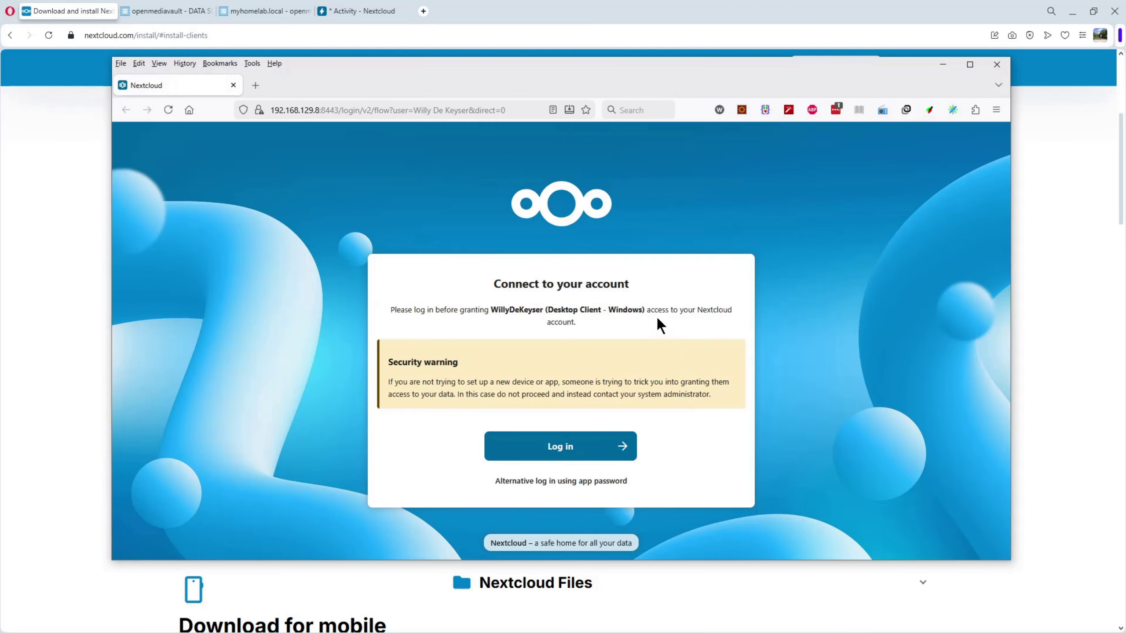
- Log in with the admin username and password, save the login, grant client access, and close the browser
{"action": "left_click", "coordinate": [550, 448]}
{"action": "type", "text": "wi"}
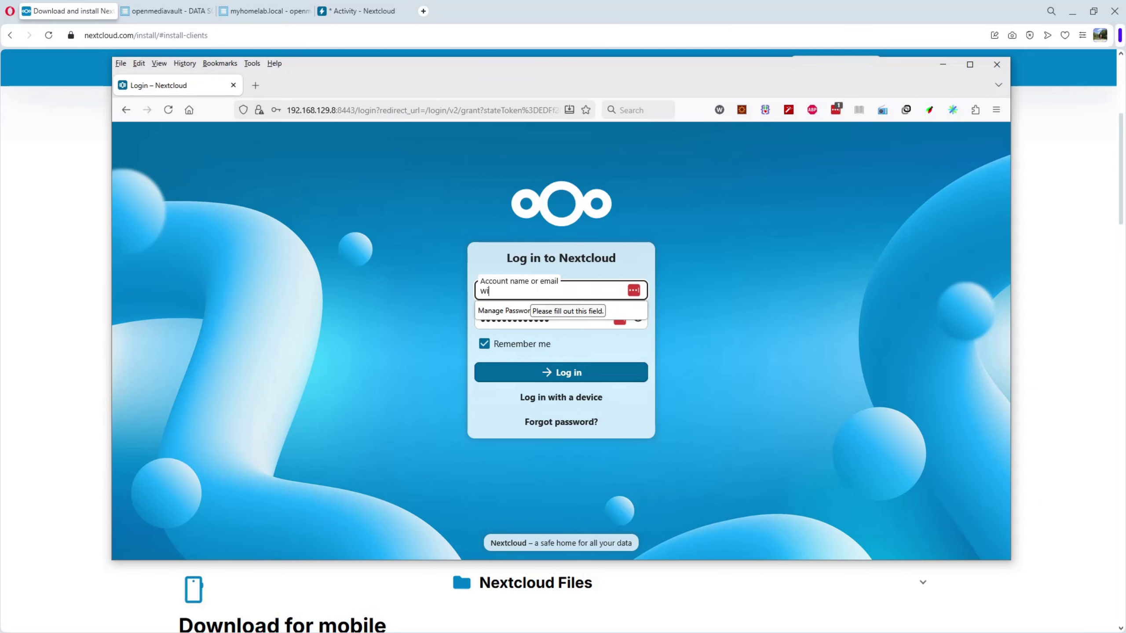
{"action": "type", "text": "lly"}
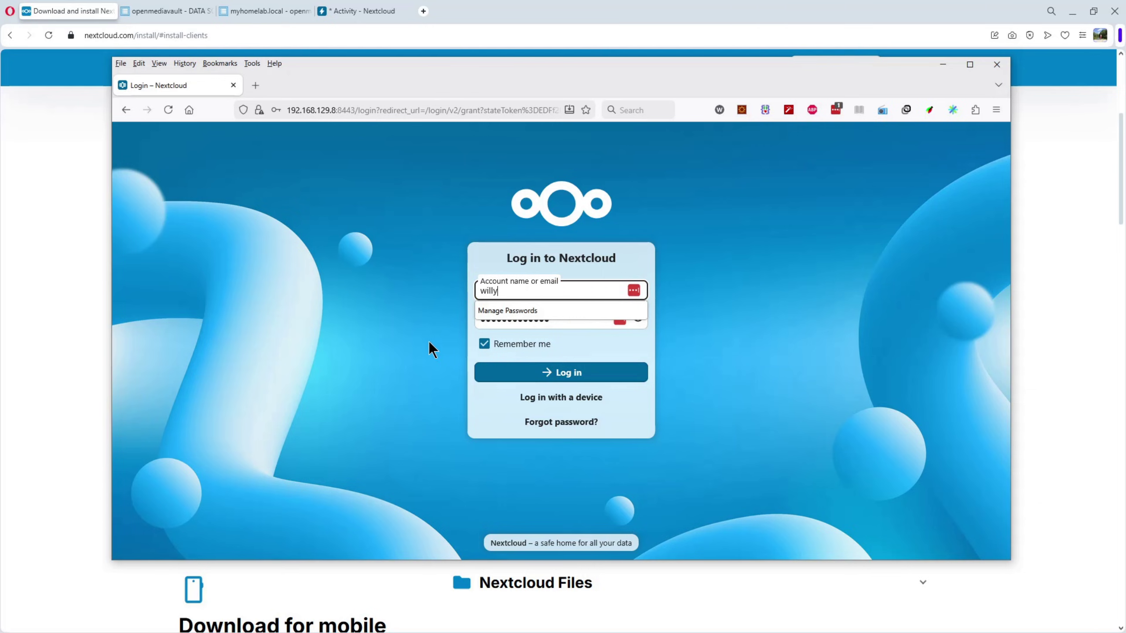
{"action": "left_click", "coordinate": [555, 319]}
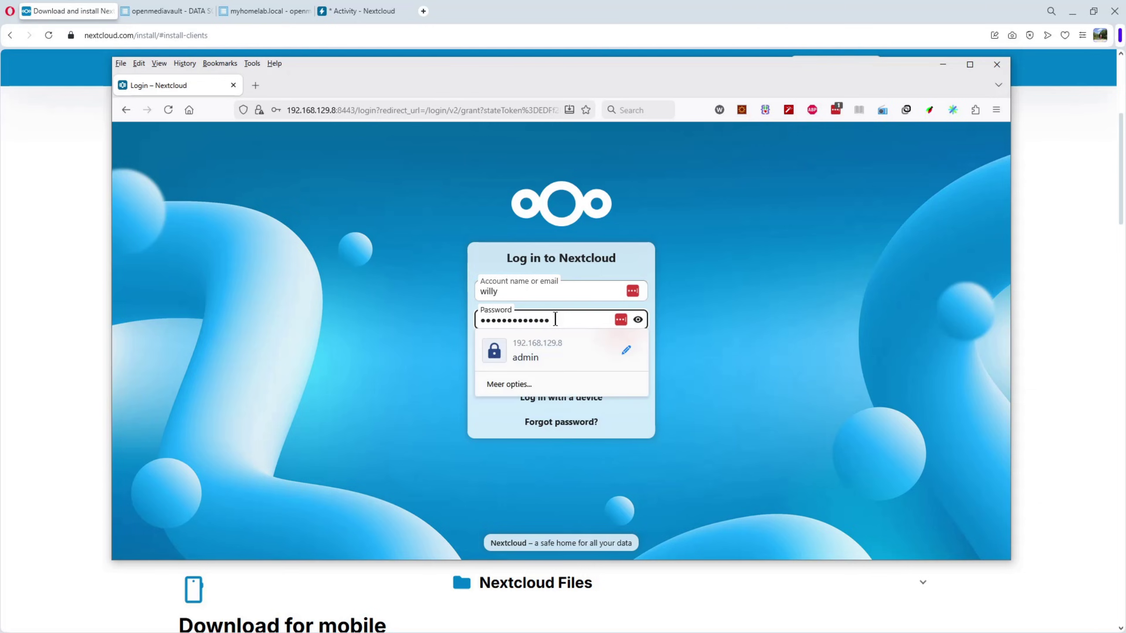
{"action": "key", "text": "BackSpace"}
{"action": "key", "text": "BackSpace"}
{"action": "key", "text": "BackSpace"}
{"action": "key", "text": "BackSpace"}
{"action": "key", "text": "BackSpace"}
{"action": "key", "text": "BackSpace"}
{"action": "key", "text": "BackSpace"}
{"action": "key", "text": "BackSpace"}
{"action": "key", "text": "BackSpace"}
{"action": "key", "text": "BackSpace"}
{"action": "key", "text": "BackSpace"}
{"action": "key", "text": "BackSpace"}
{"action": "key", "text": "BackSpace"}
{"action": "type", "text": "a"}
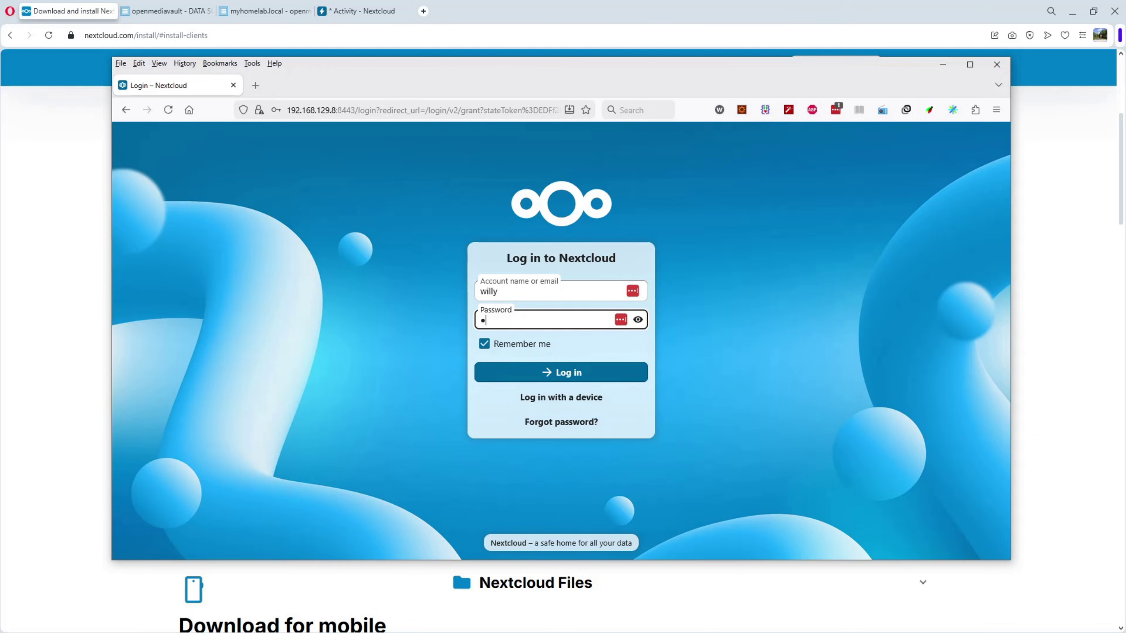
{"action": "type", "text": "************"}
{"action": "left_click", "coordinate": [565, 377]}
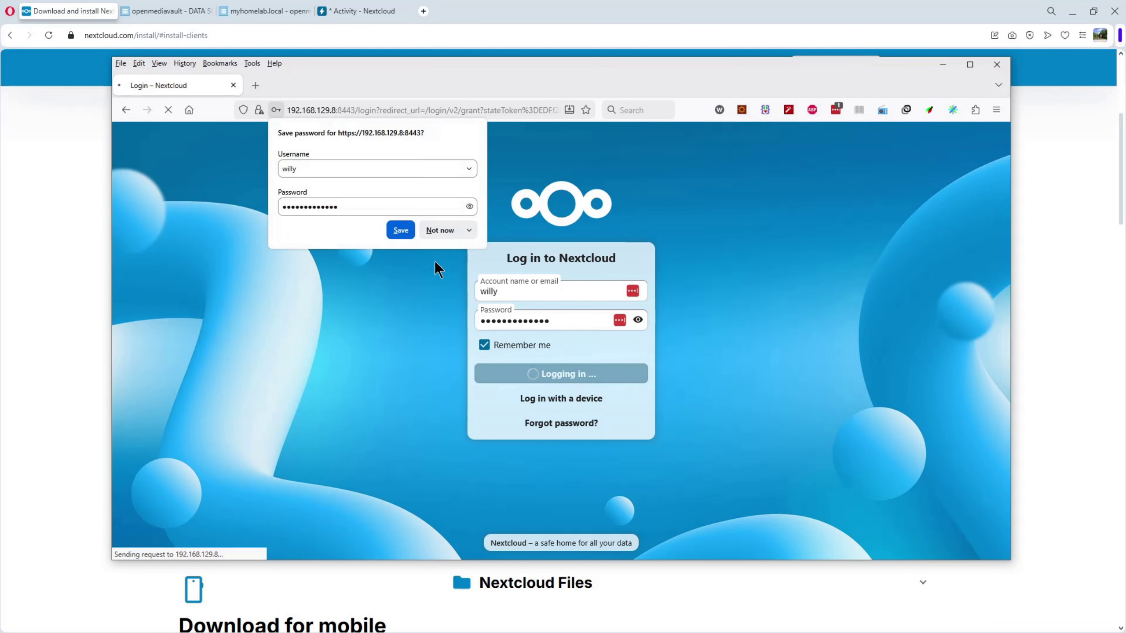
{"action": "left_click", "coordinate": [400, 229]}
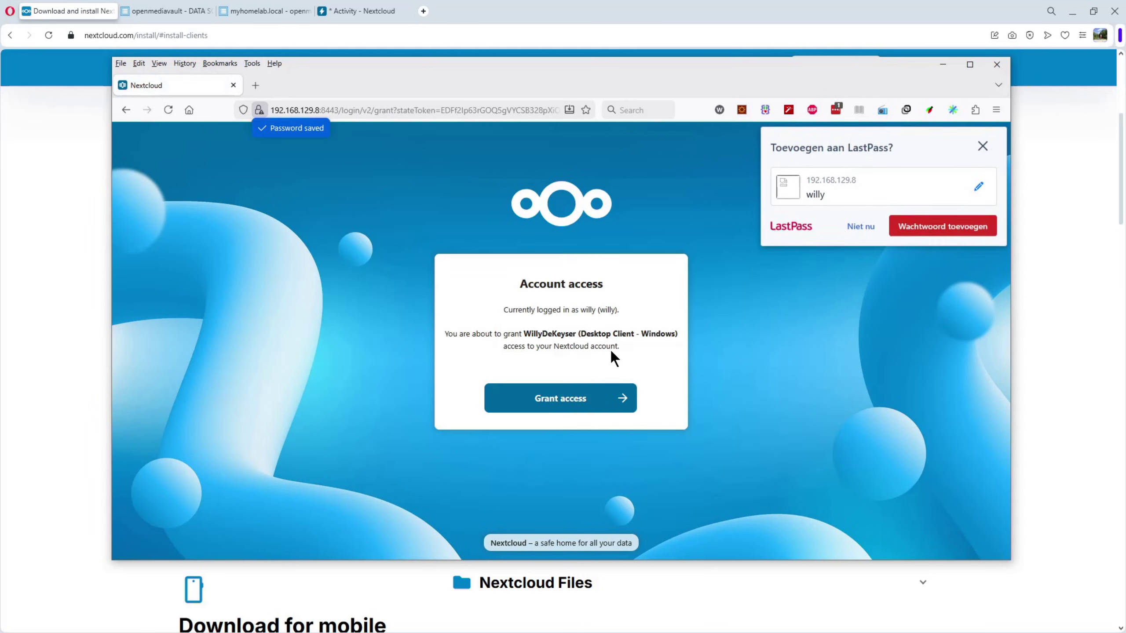
{"action": "left_click", "coordinate": [566, 408]}
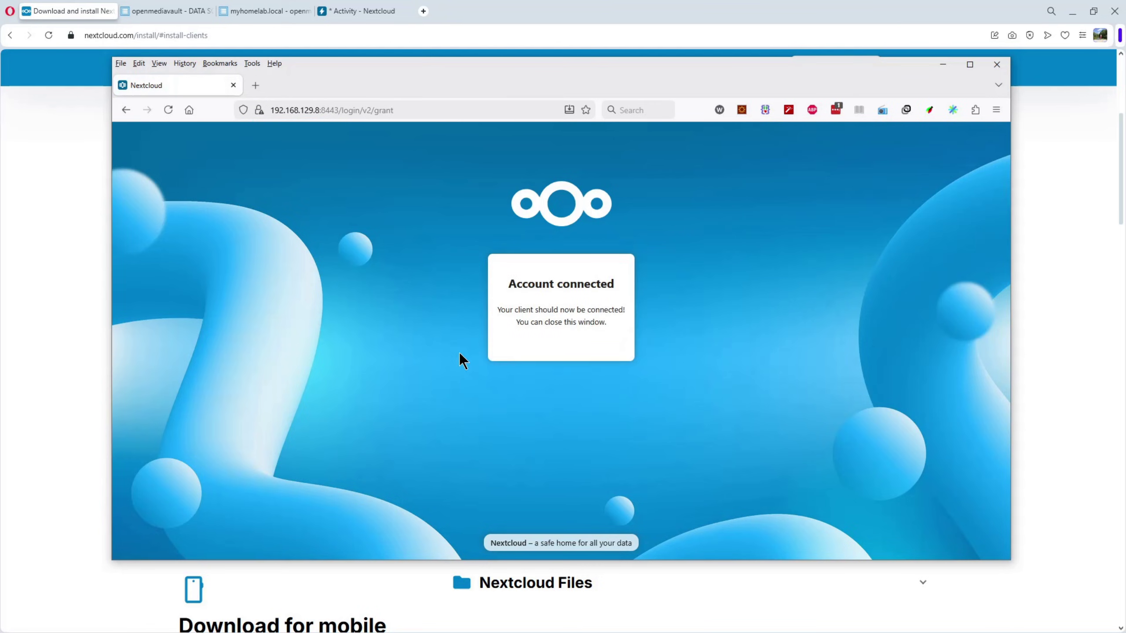
{"action": "left_click", "coordinate": [997, 65]}
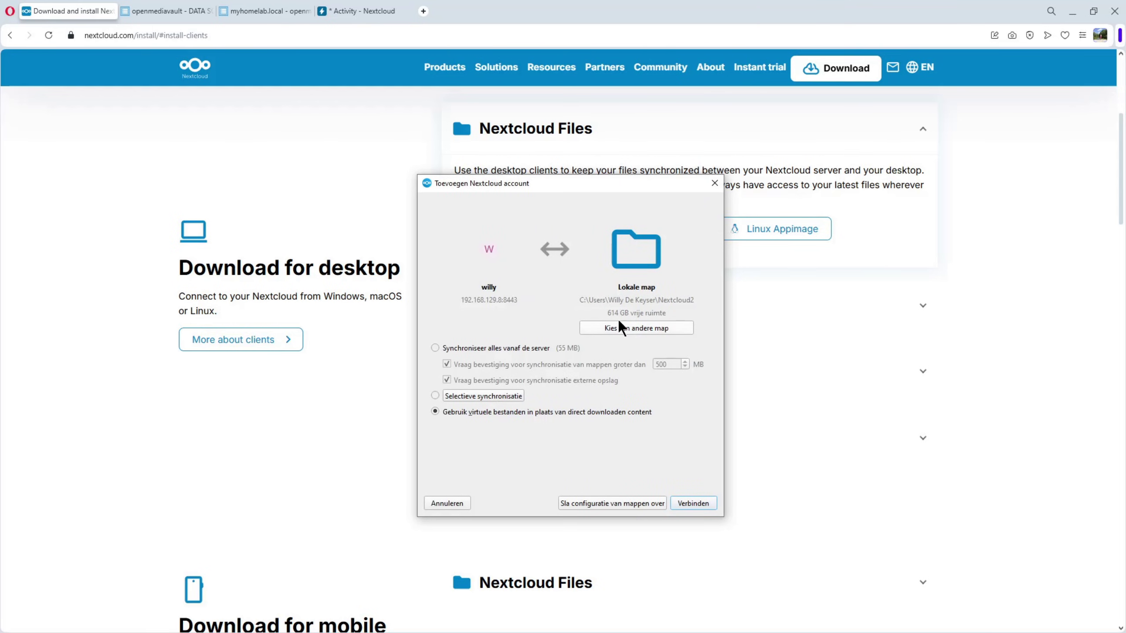
- Connect the account keeping the virtual files option, then open the local Nextcloud2 folder
{"action": "left_click", "coordinate": [687, 503]}
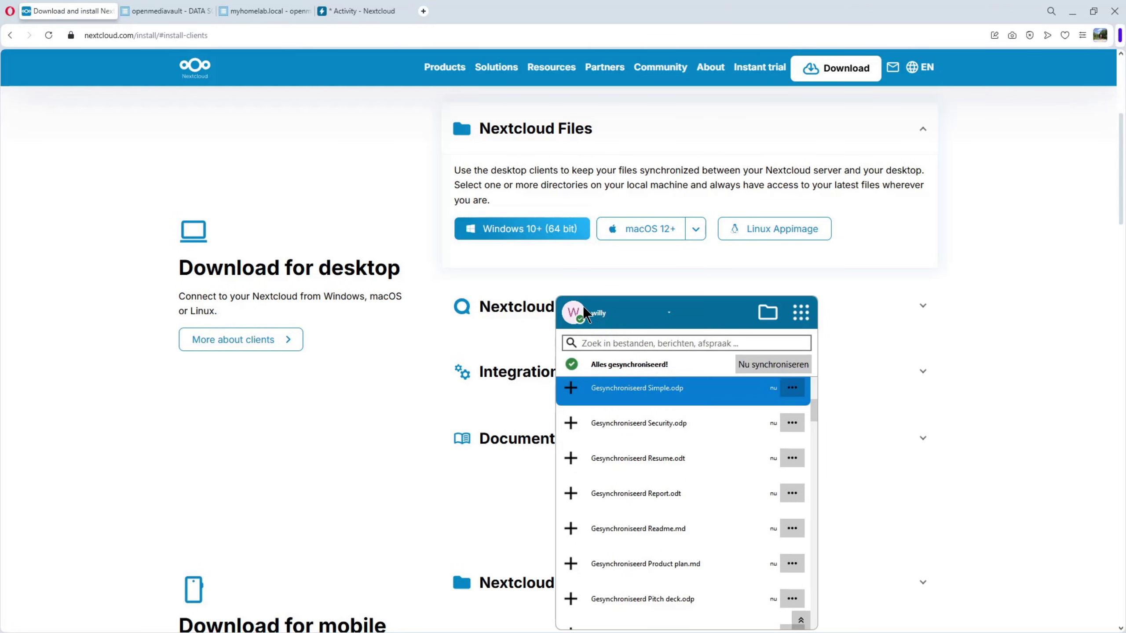
{"action": "left_click", "coordinate": [768, 315]}
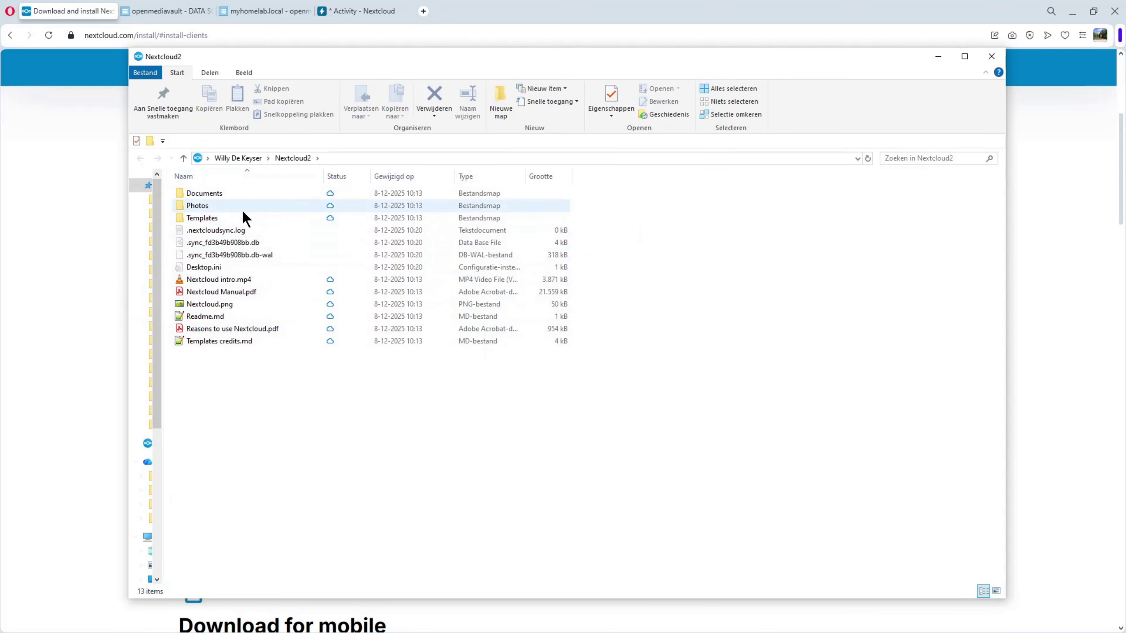
- Browse the synced Documents (4 files) and Photos (9 images) folders, returning to the Nextcloud2 root
{"action": "double_click", "coordinate": [213, 194]}
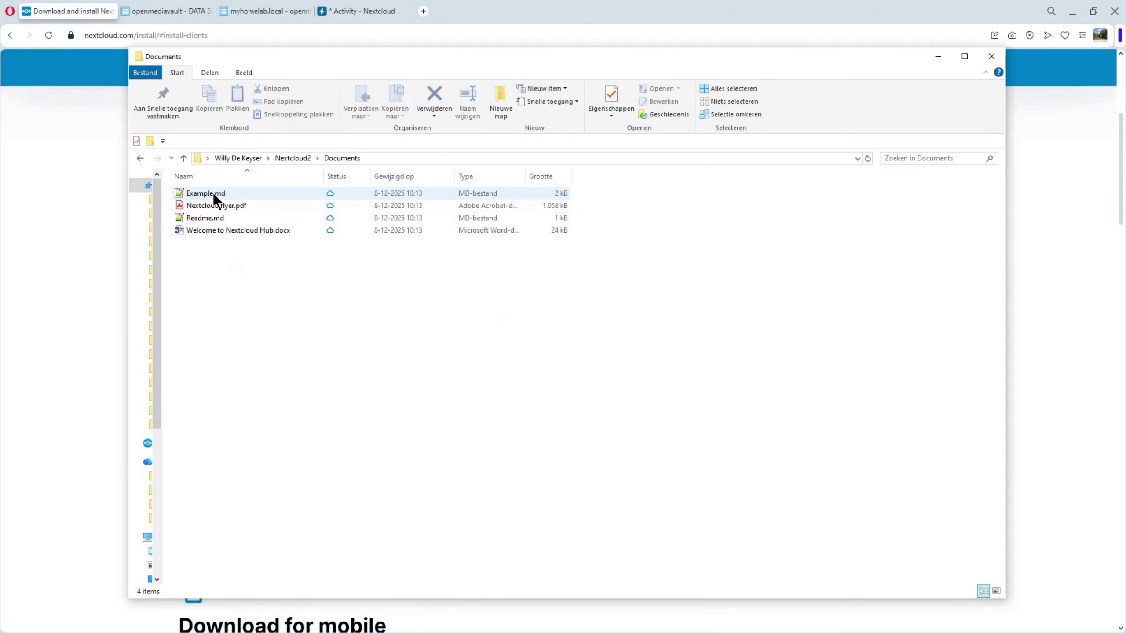
{"action": "left_click", "coordinate": [141, 158]}
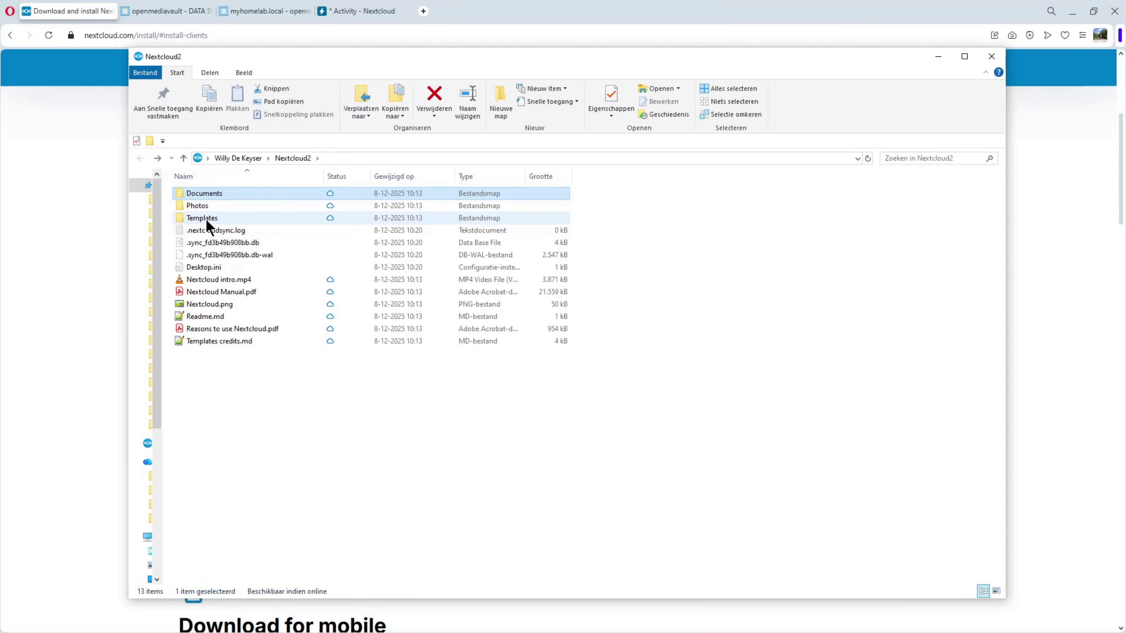
{"action": "double_click", "coordinate": [201, 207]}
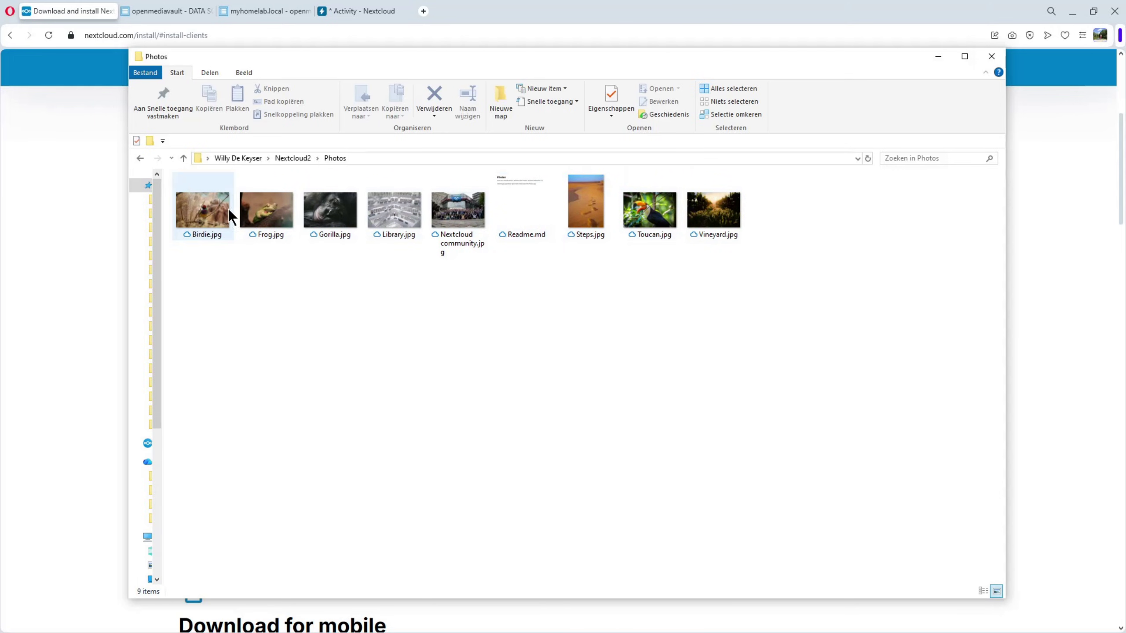
{"action": "left_click", "coordinate": [141, 157]}
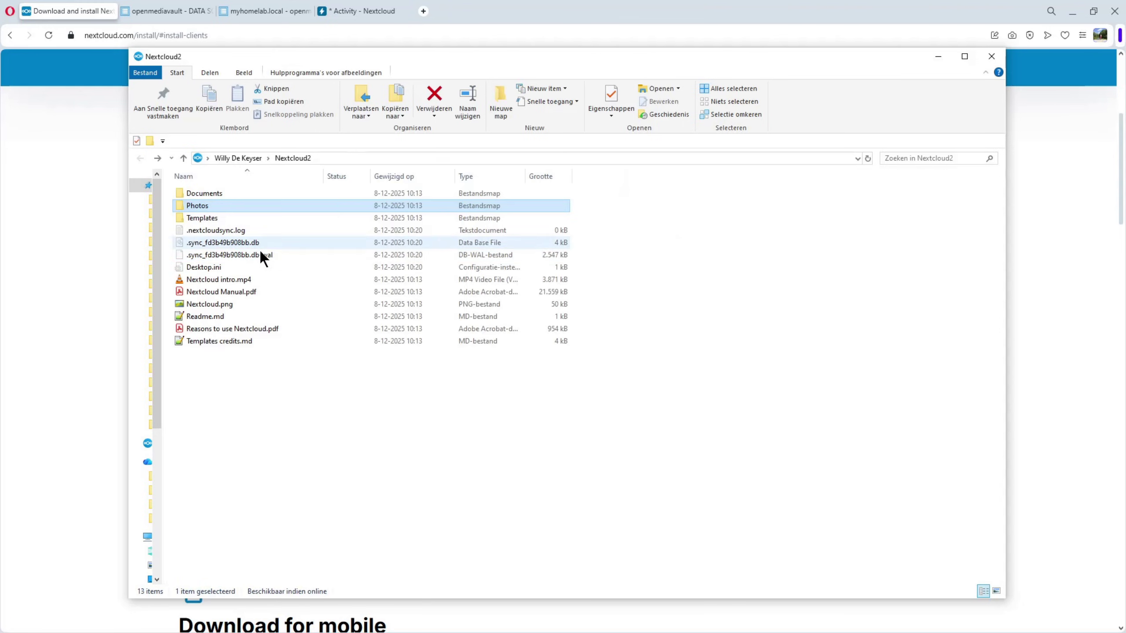